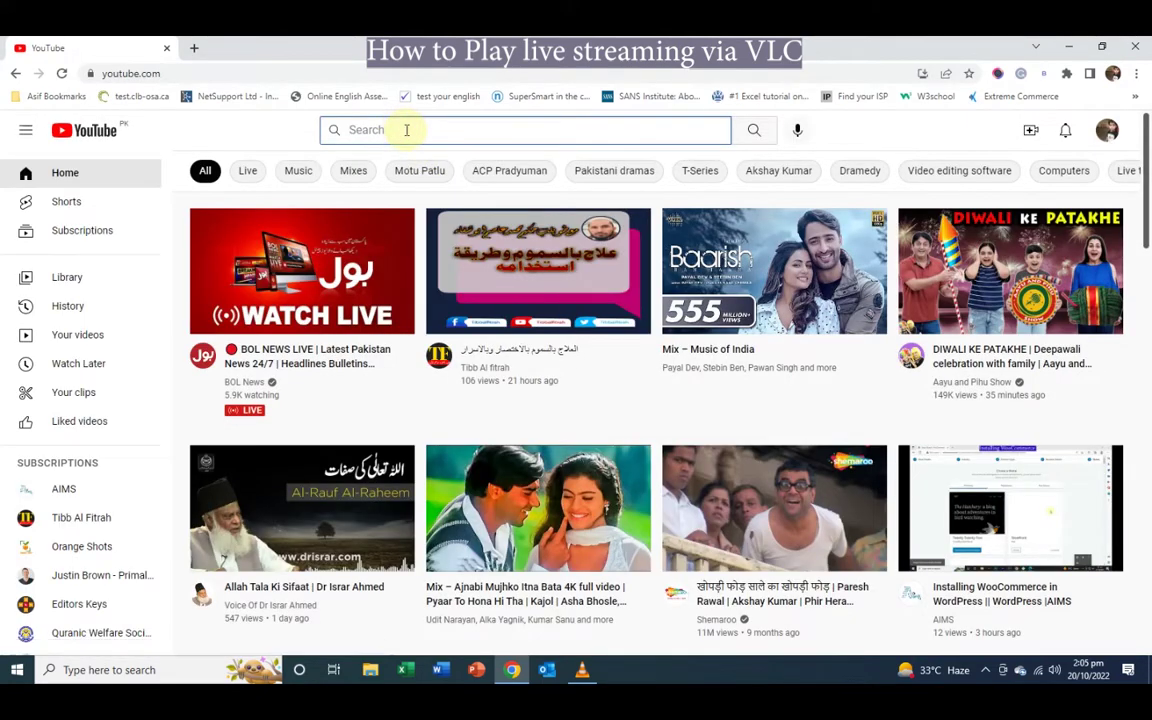
# Search YouTube for "geo news live" and open the GEO NEWS LIVE stream from the Geo News channel.
pyautogui.write('eo news live')
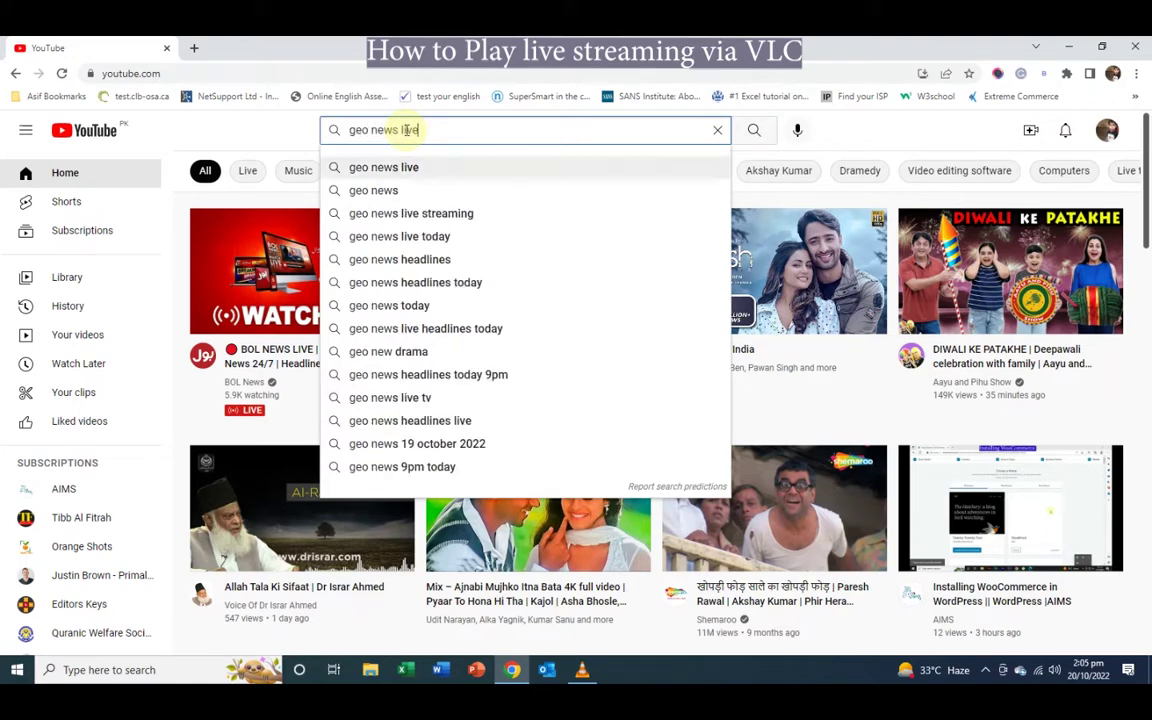
pyautogui.press('Return')
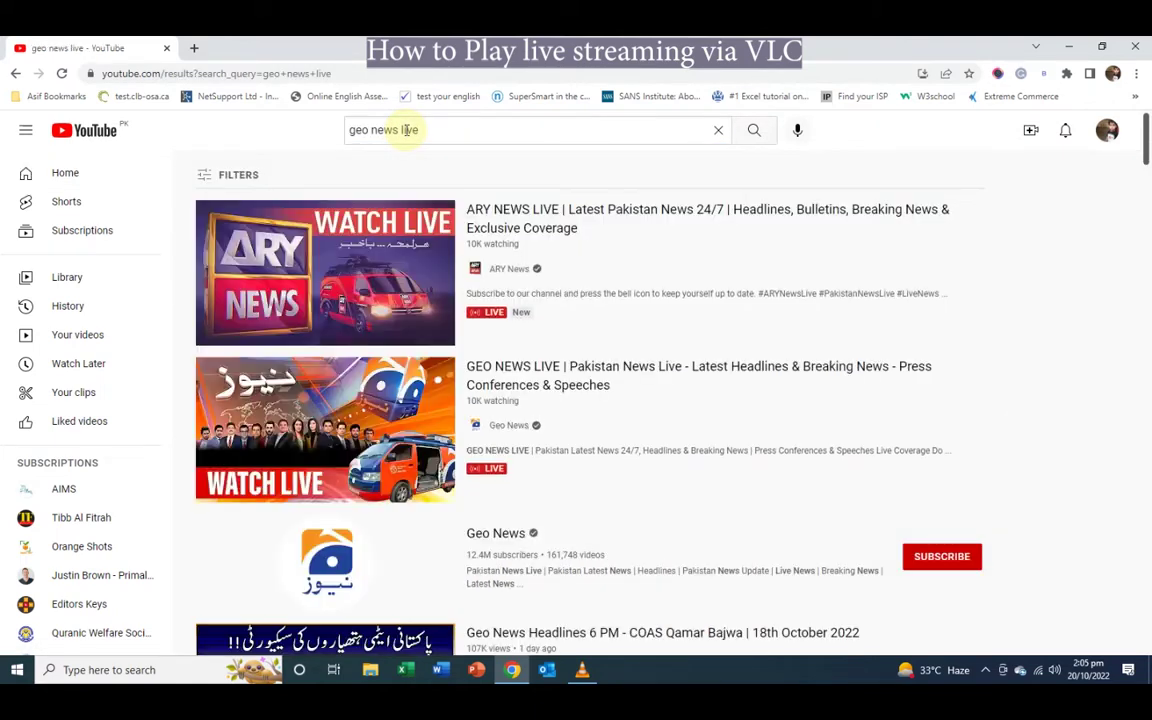
pyautogui.click(509, 367)
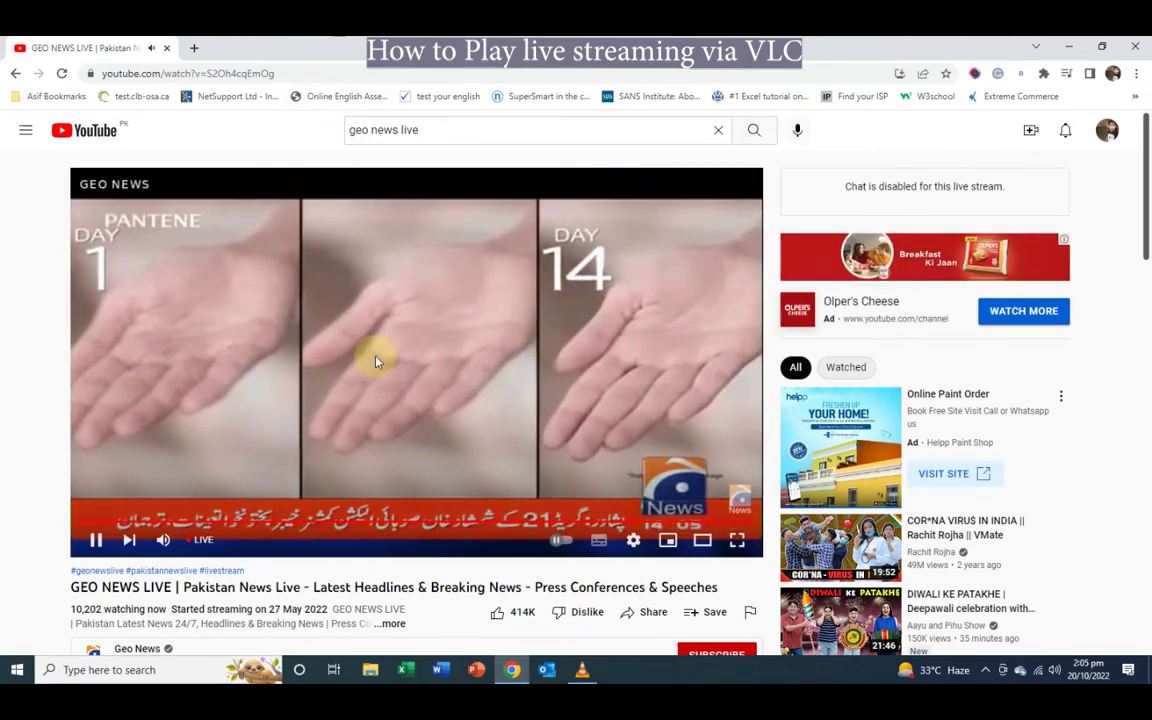
# Copy the Geo News live stream's web address and play it in VLC as a network stream.
pyautogui.click(291, 74)
pyautogui.hotkey('ctrl', 'c')
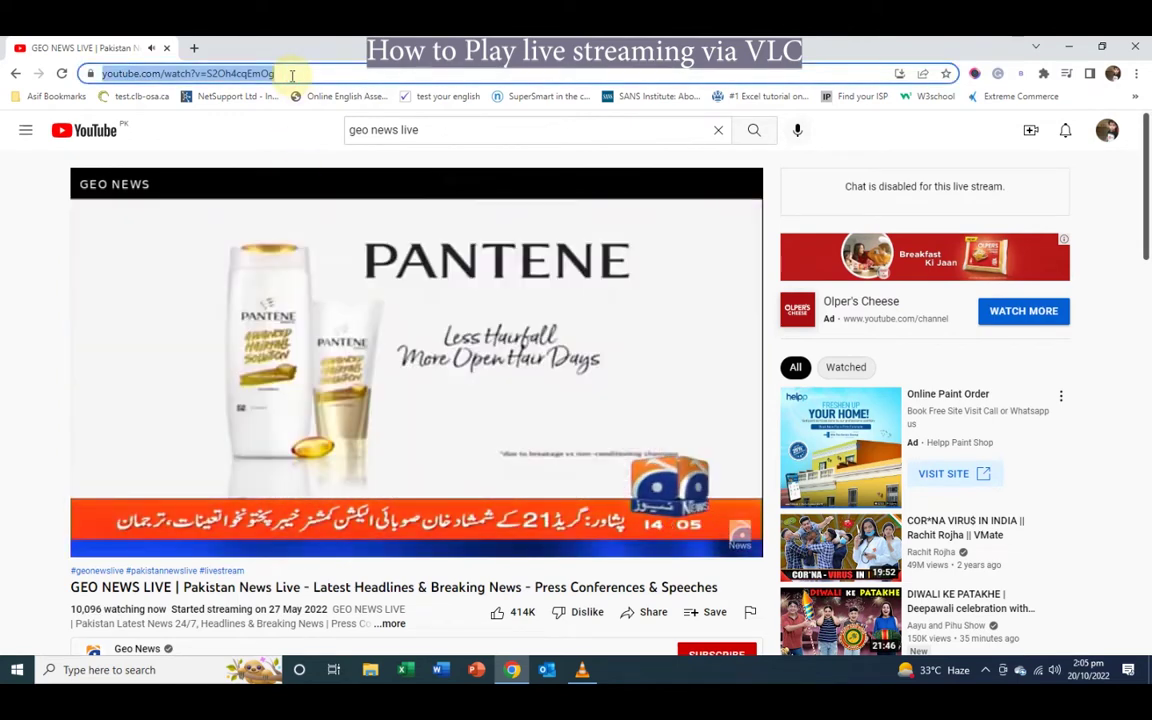
pyautogui.click(581, 667)
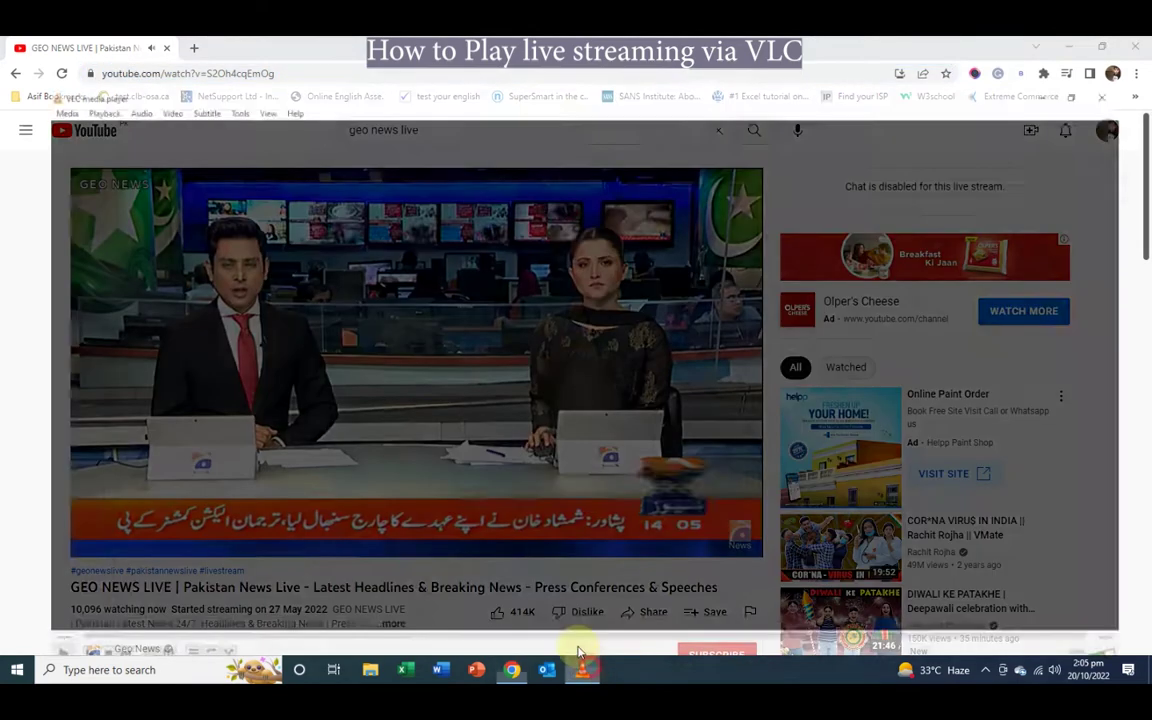
pyautogui.click(19, 60)
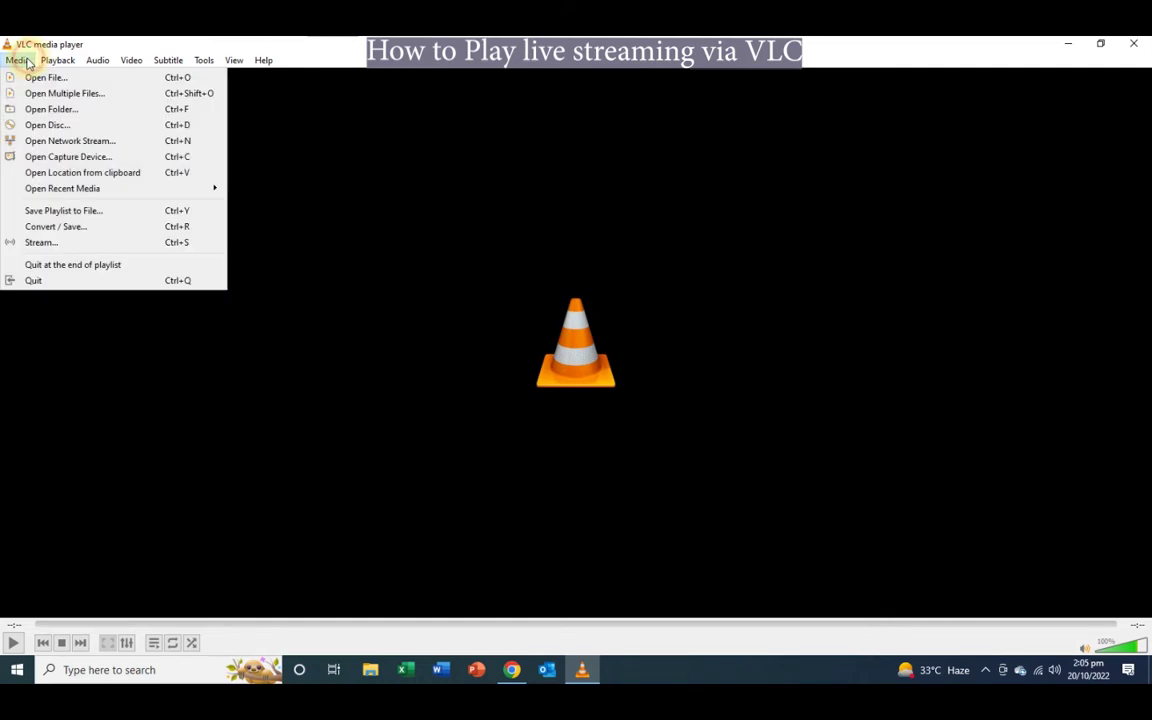
pyautogui.click(80, 141)
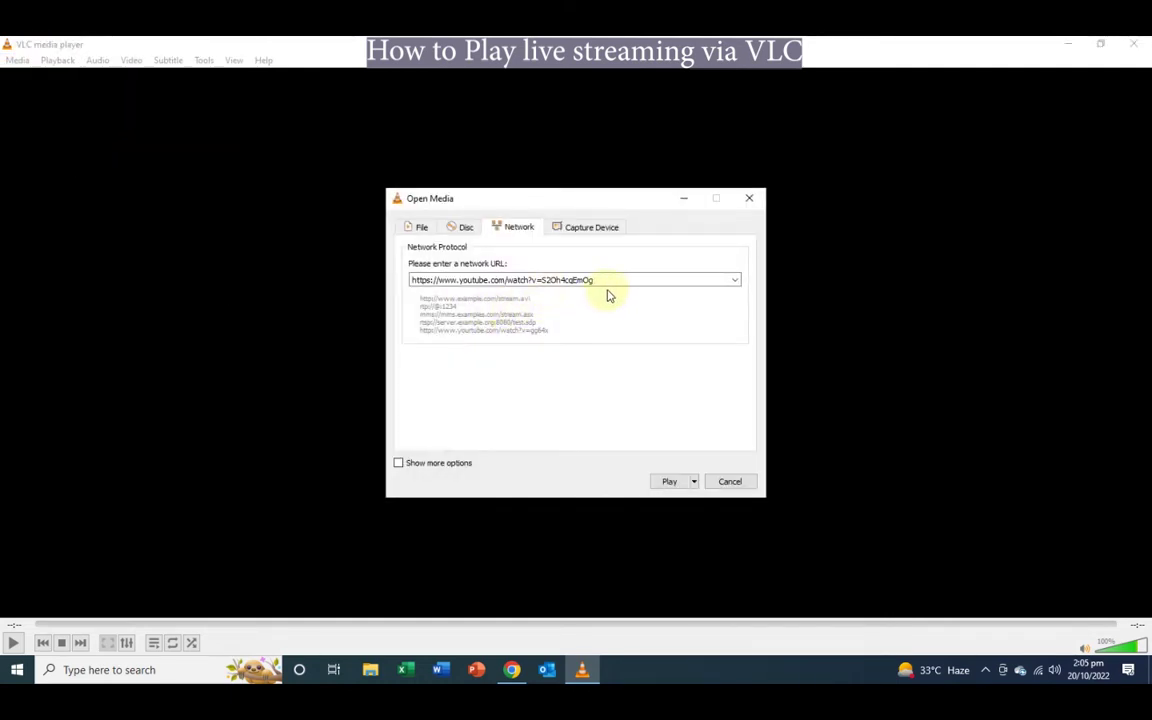
pyautogui.click(511, 672)
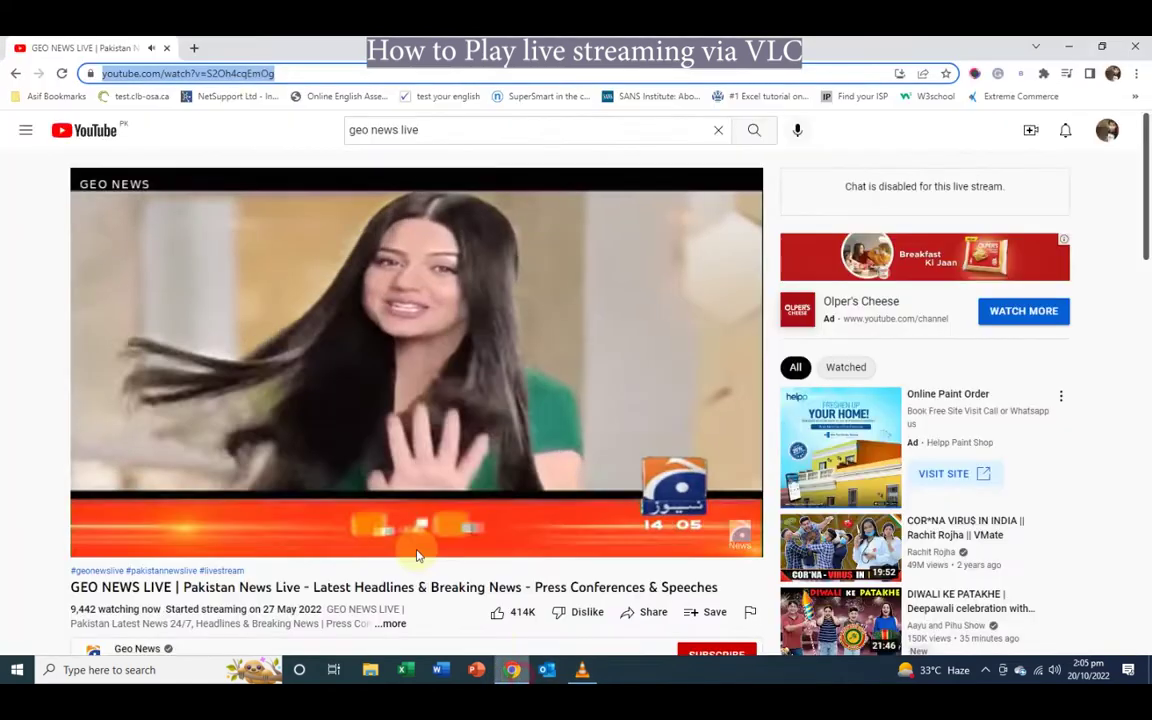
pyautogui.click(583, 670)
pyautogui.hotkey('ctrl', 'v')
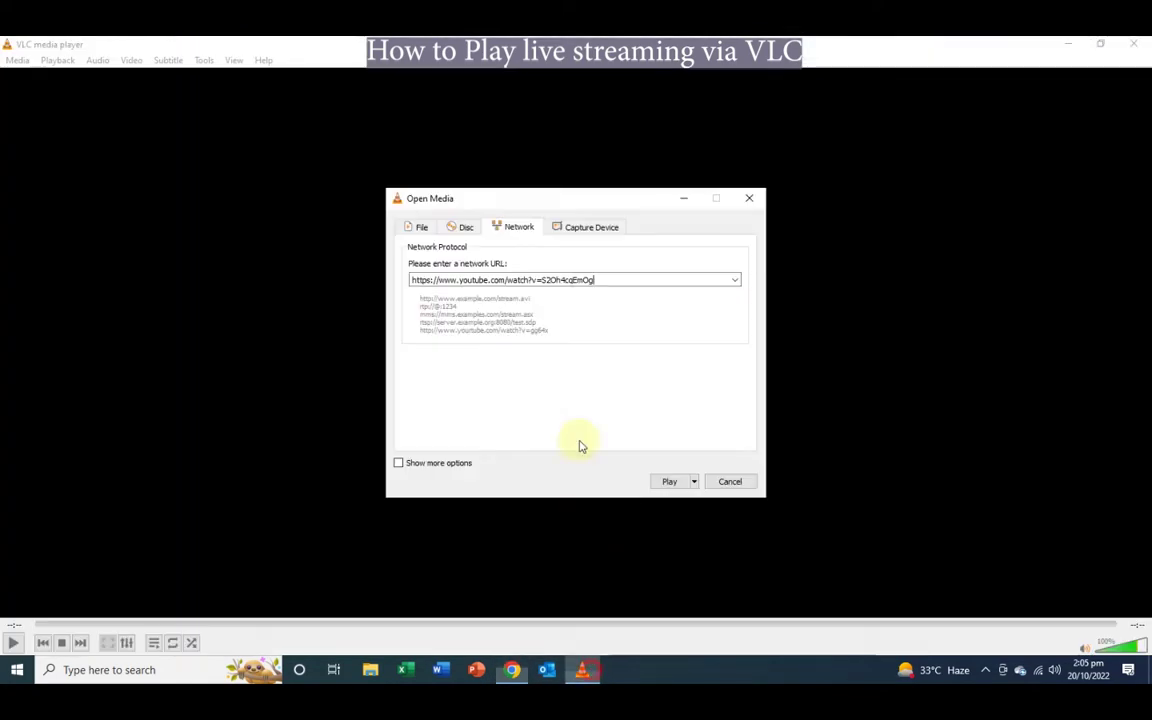
pyautogui.click(669, 481)
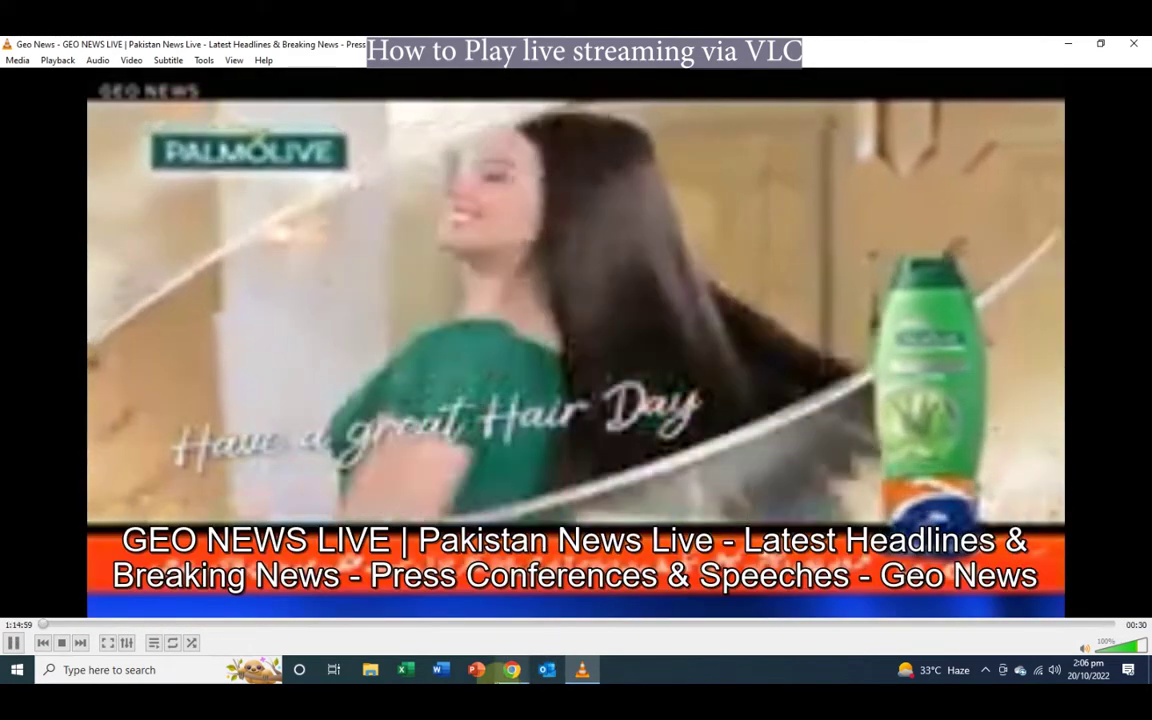
# Copy the full location of the playing Geo News stream from VLC's codec information.
pyautogui.click(510, 672)
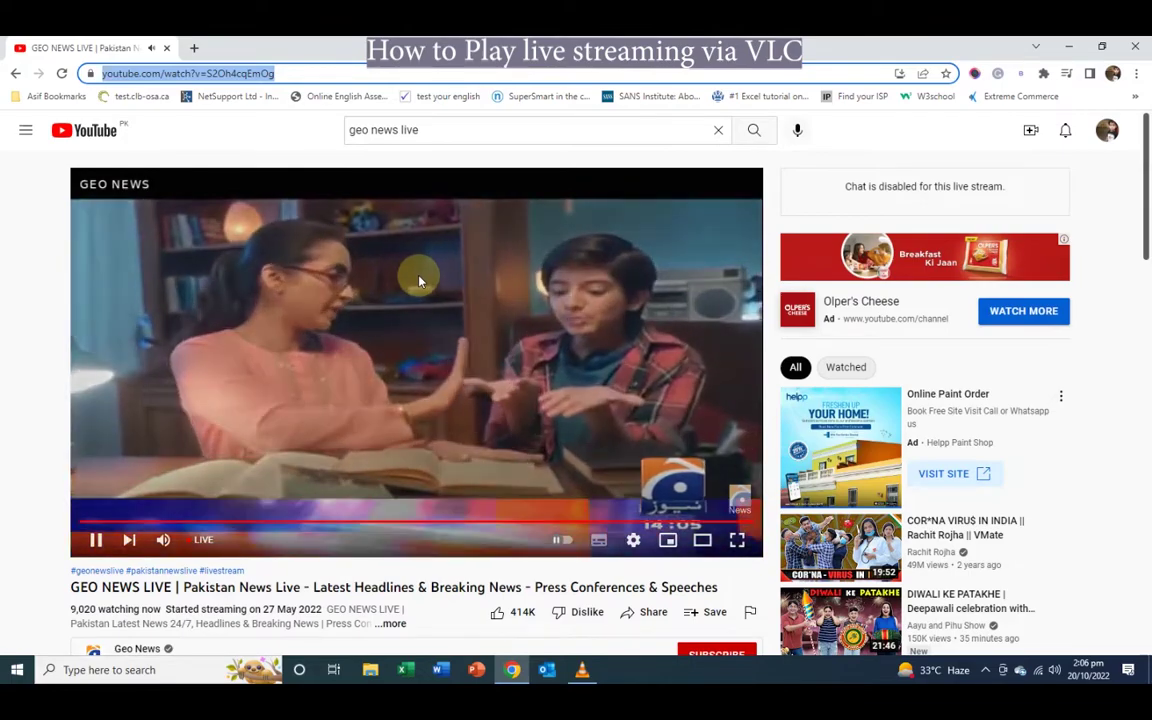
pyautogui.click(584, 673)
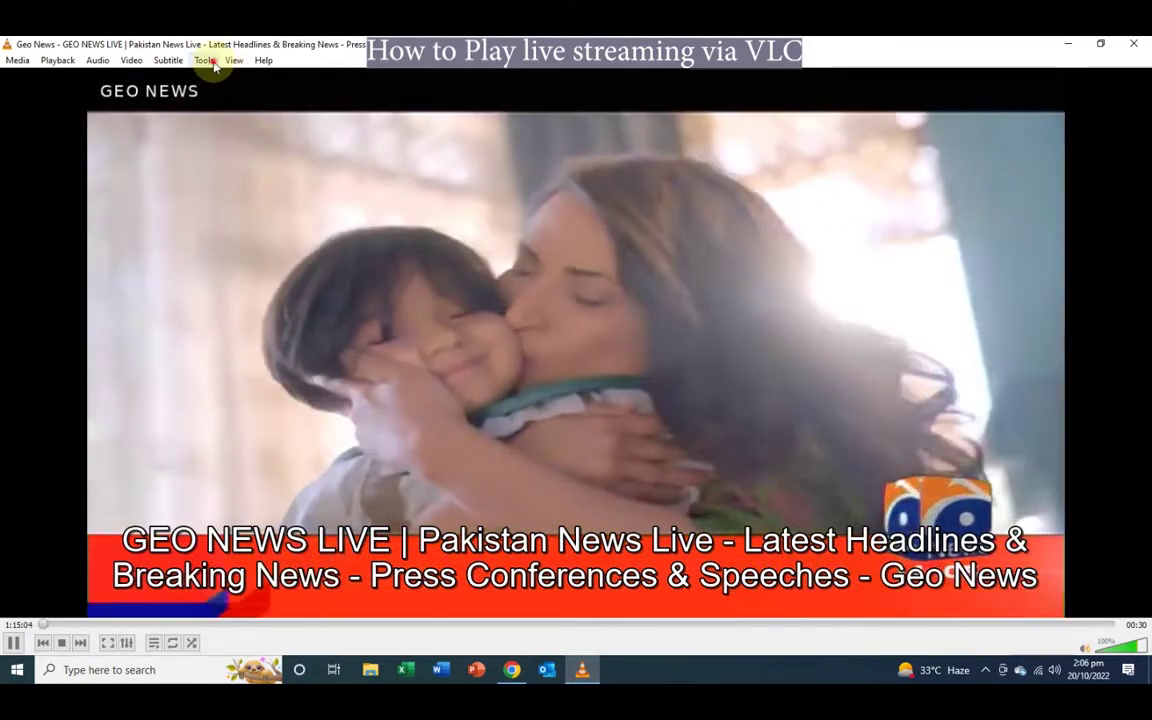
pyautogui.click(205, 61)
pyautogui.click(257, 121)
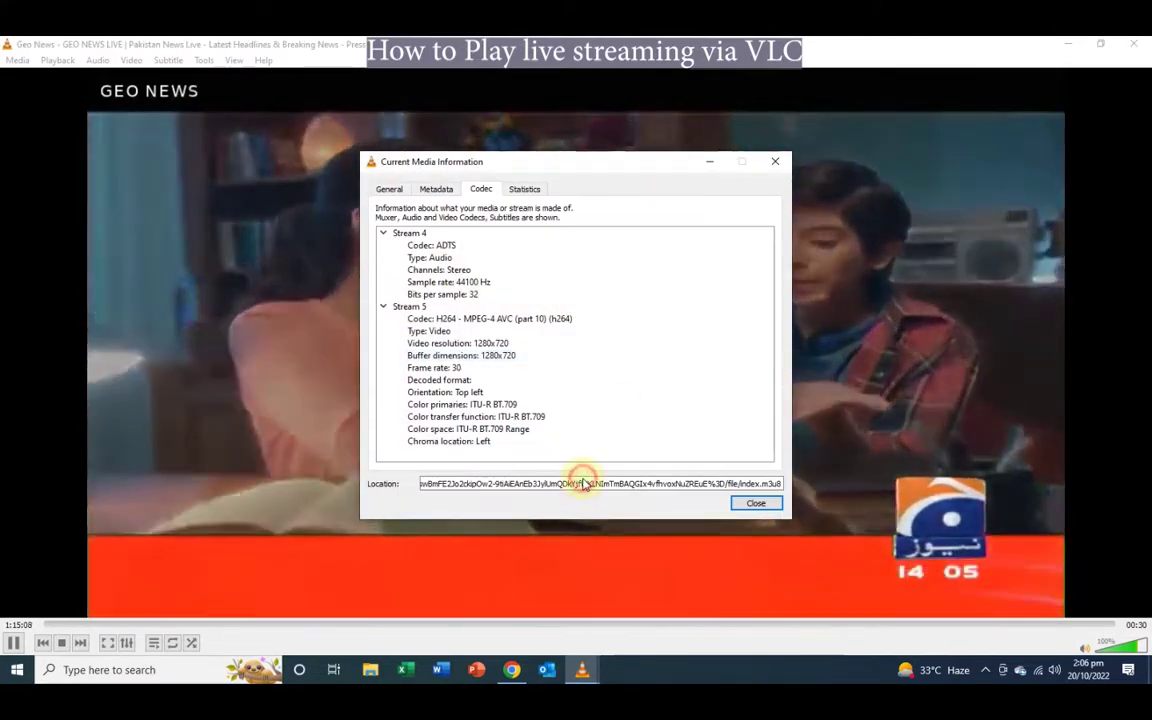
pyautogui.doubleClick(585, 486)
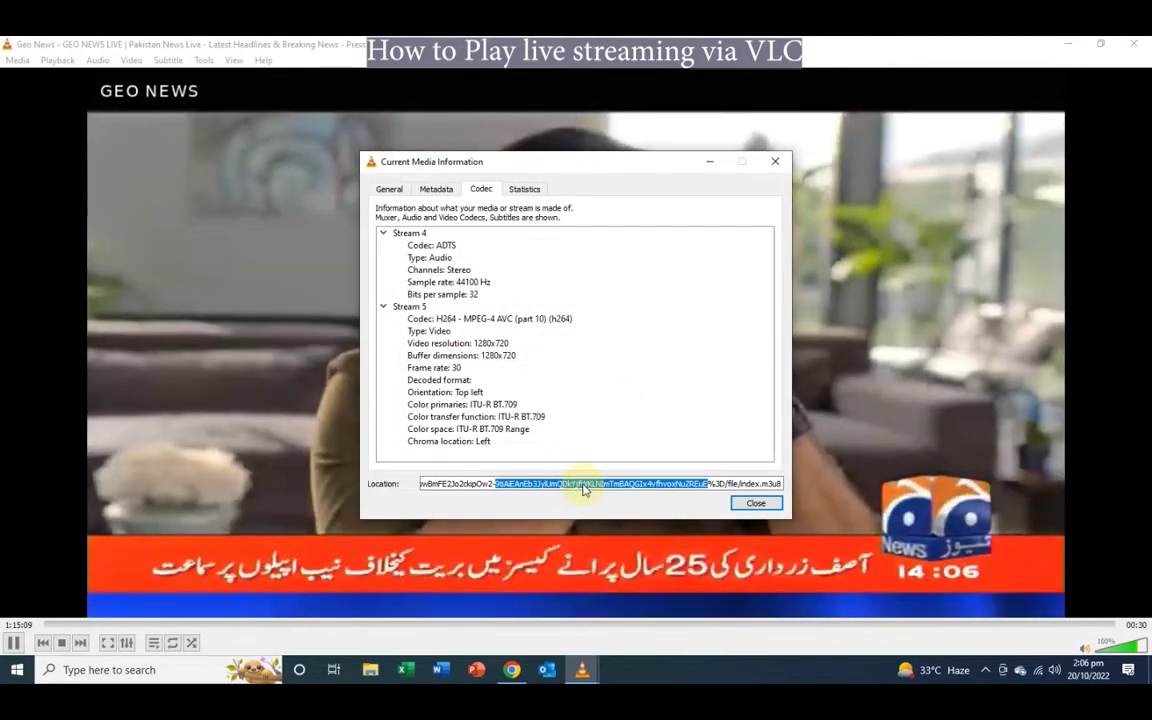
pyautogui.tripleClick(585, 486)
pyautogui.rightClick(576, 485)
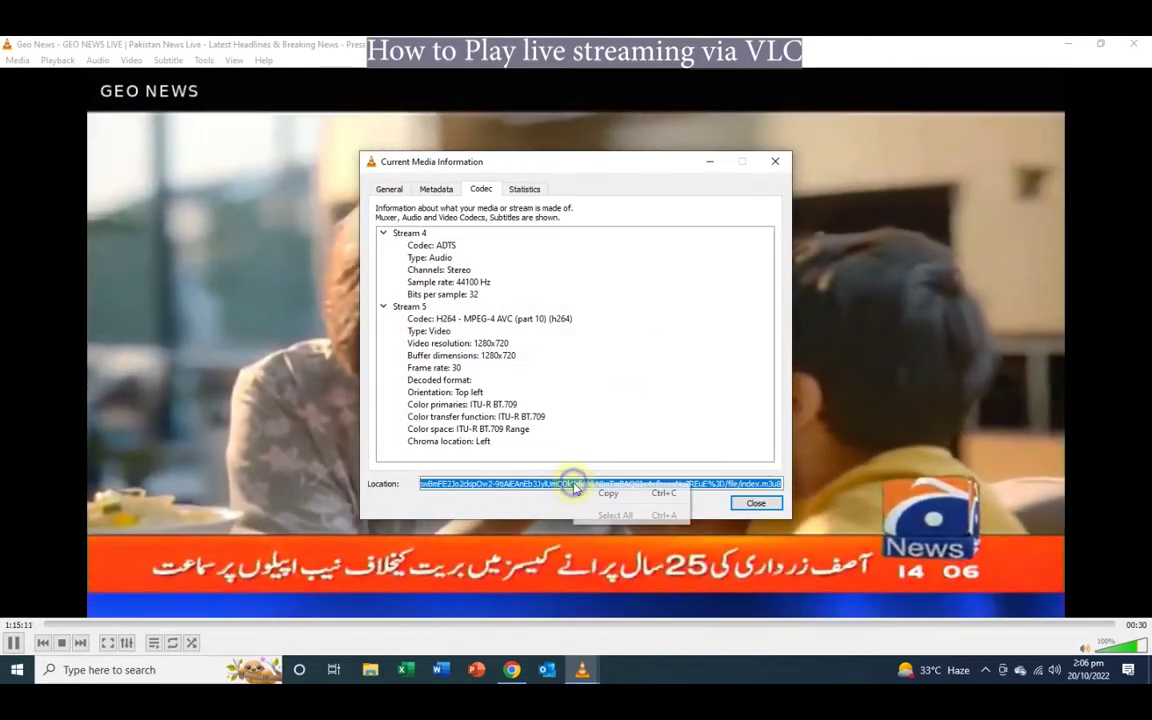
pyautogui.click(608, 493)
# Load the copied location in a new Chrome tab and save the M3U8 file as "Geo News Live Streaming" in Downloads.
pyautogui.click(512, 670)
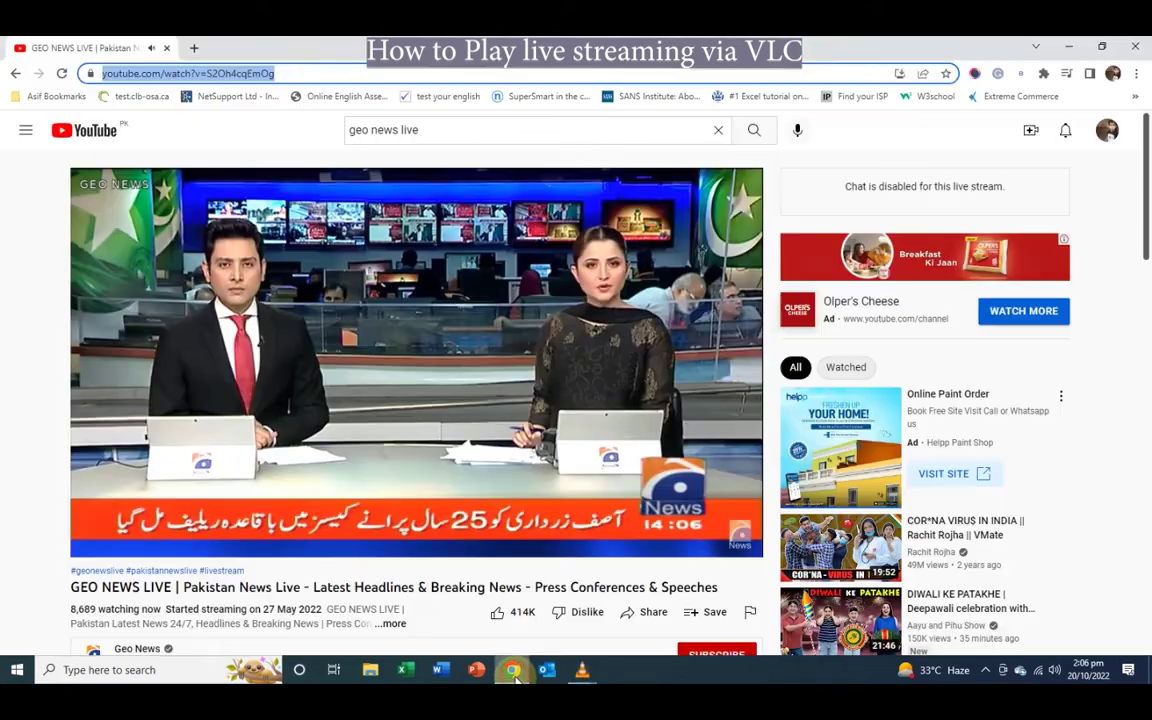
pyautogui.click(190, 48)
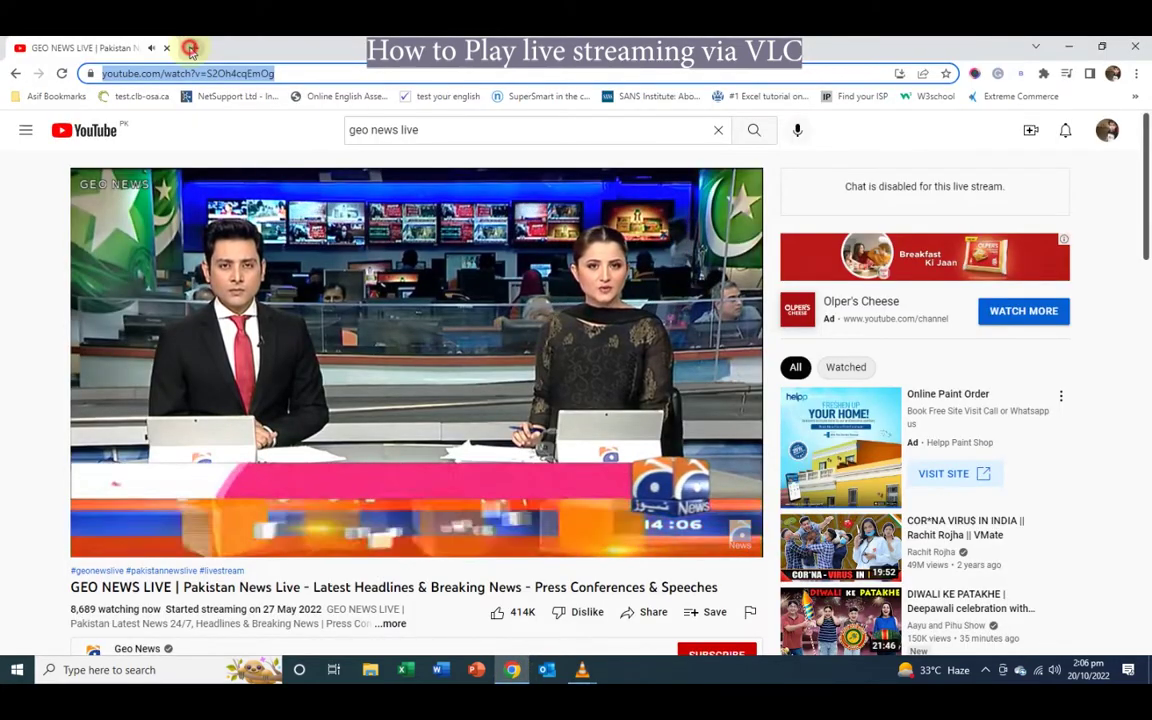
pyautogui.click(265, 72)
pyautogui.hotkey('ctrl', 'v')
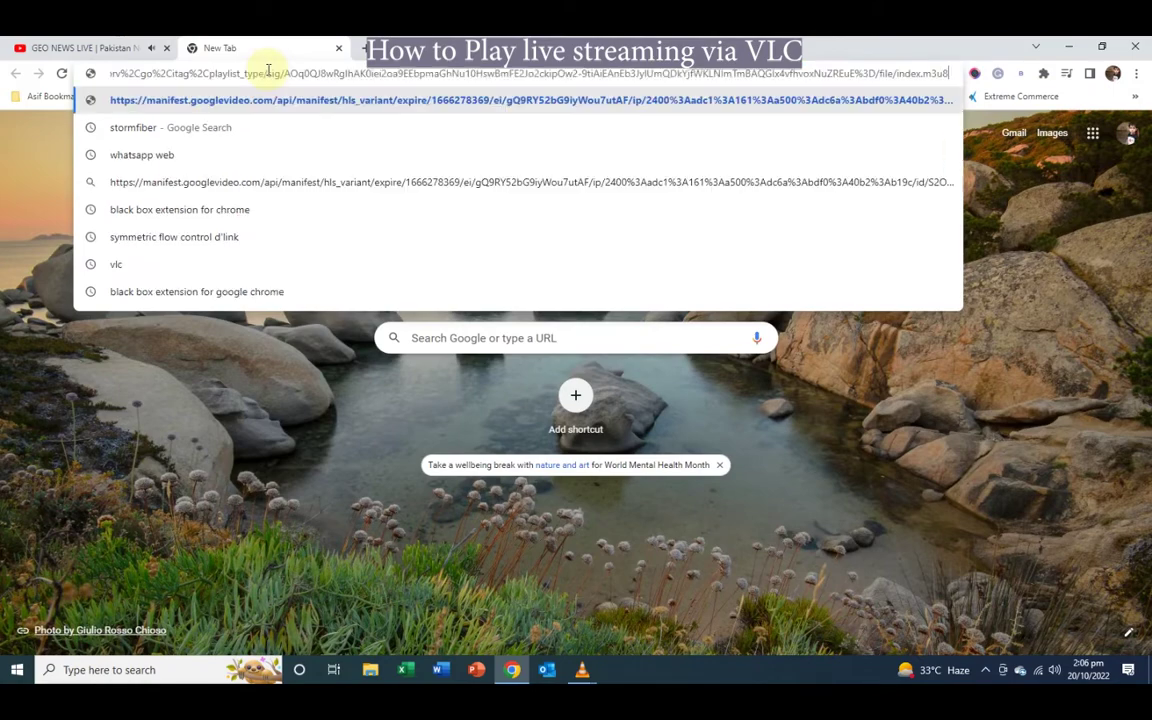
pyautogui.press('Return')
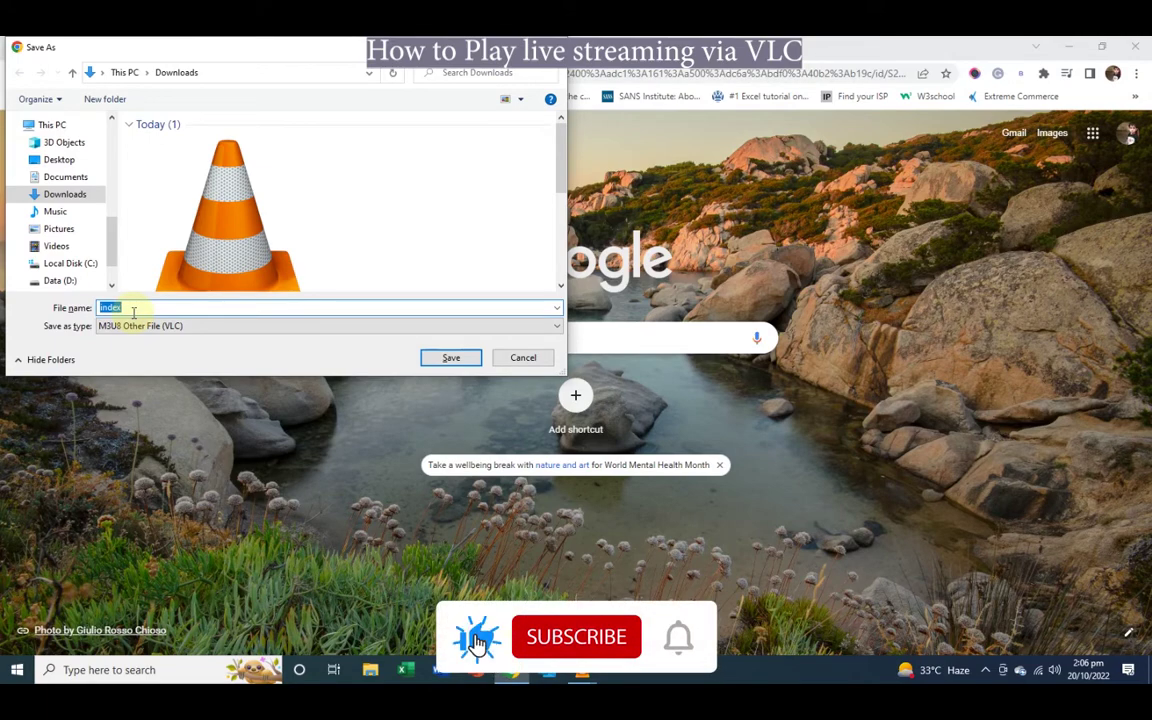
pyautogui.write('Geo ')
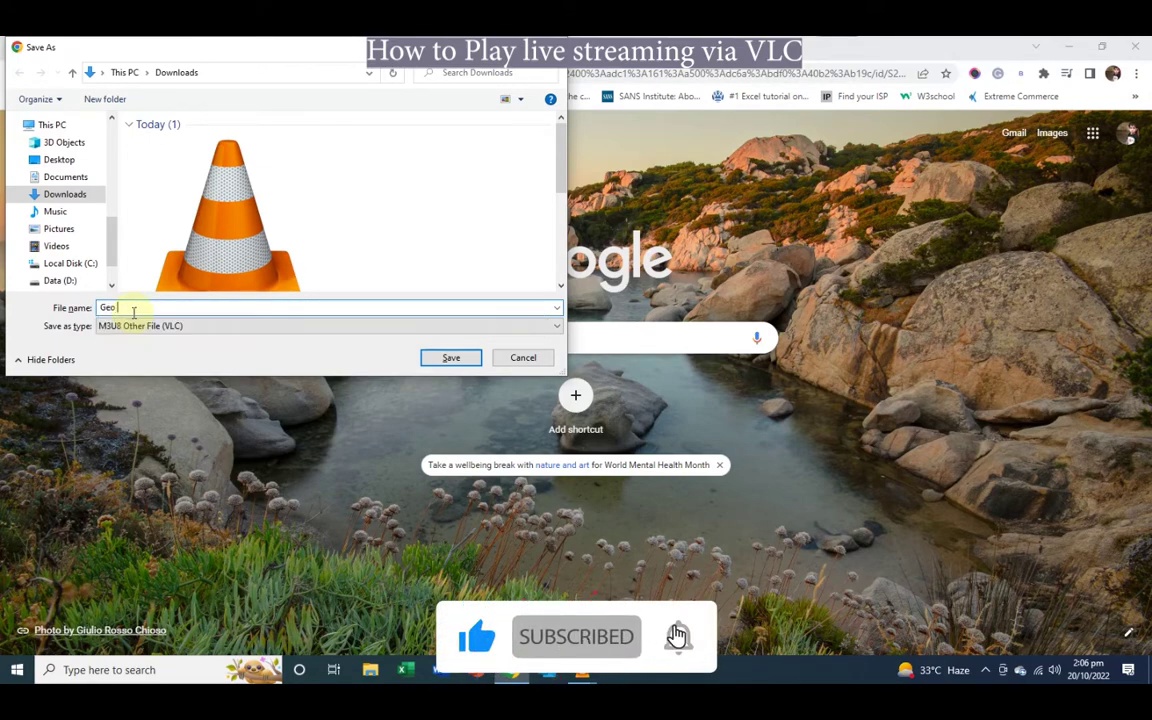
pyautogui.write('News Live Streaming')
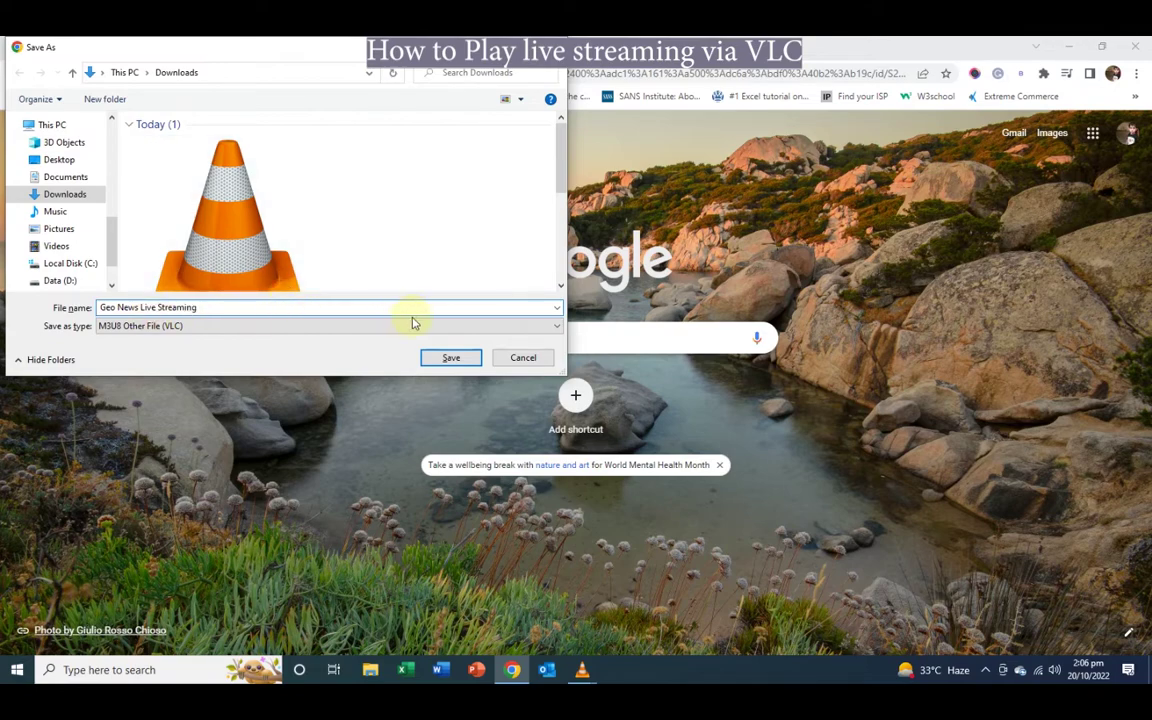
pyautogui.click(451, 360)
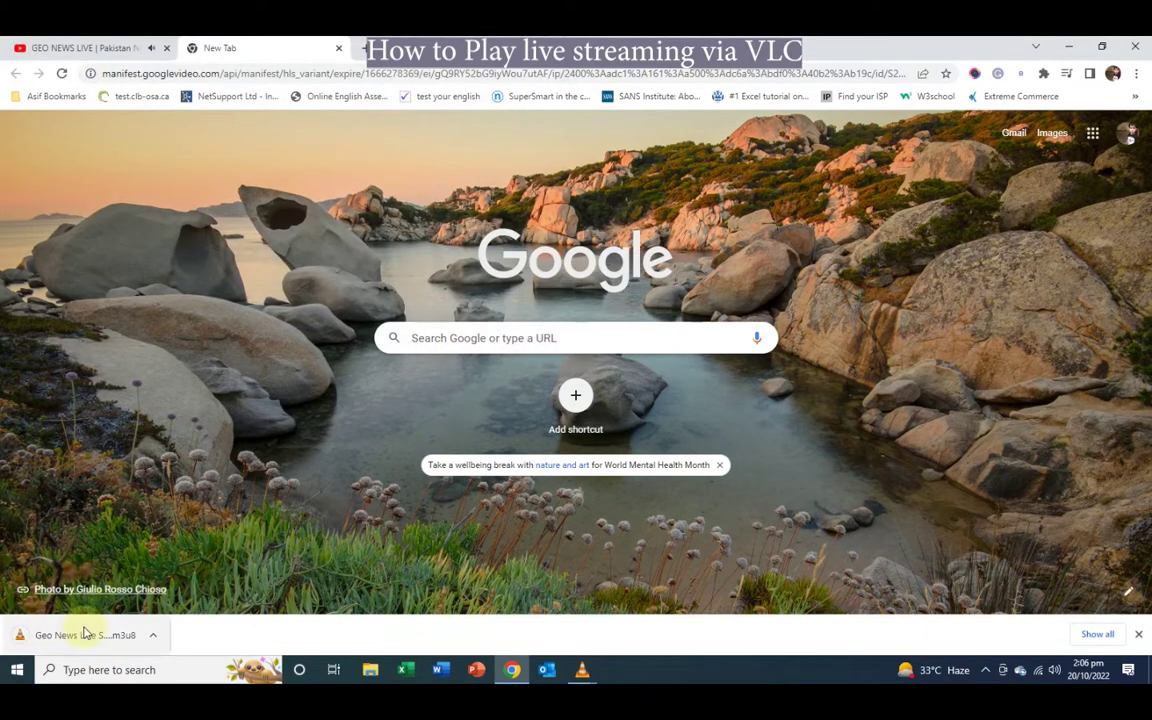
# Close the running VLC player and open the downloaded Geo News Live Streaming playlist file from Chrome.
pyautogui.moveTo(582, 669)
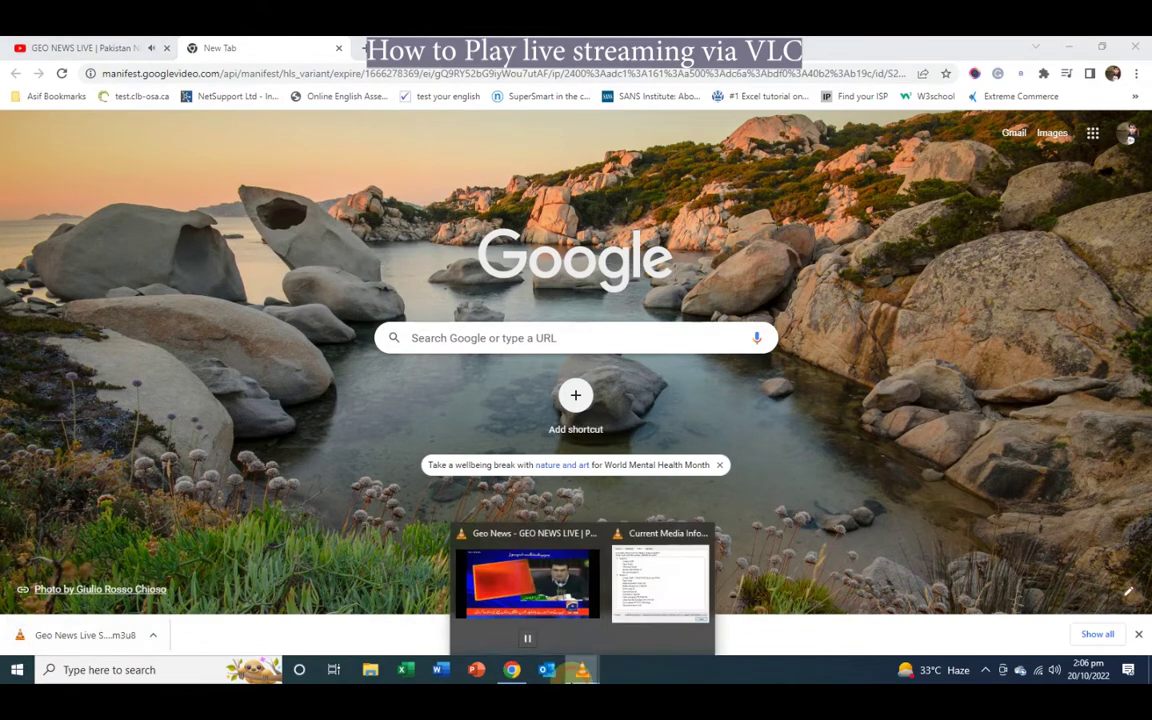
pyautogui.click(527, 630)
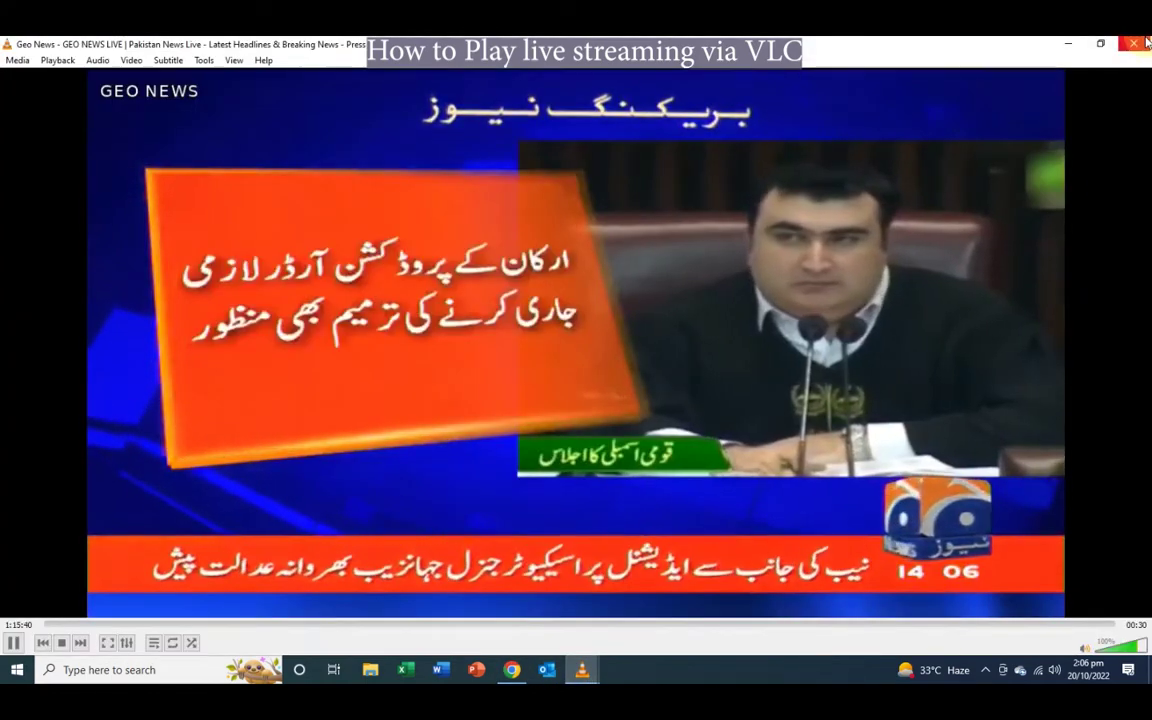
pyautogui.click(1133, 43)
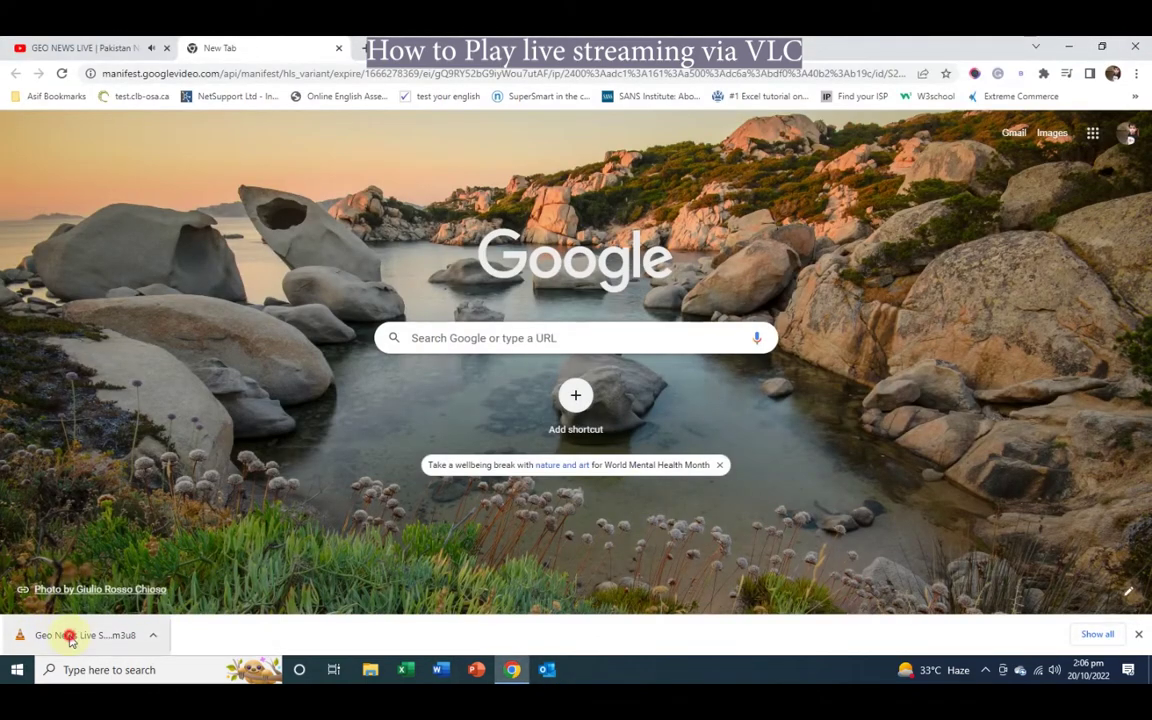
pyautogui.click(70, 640)
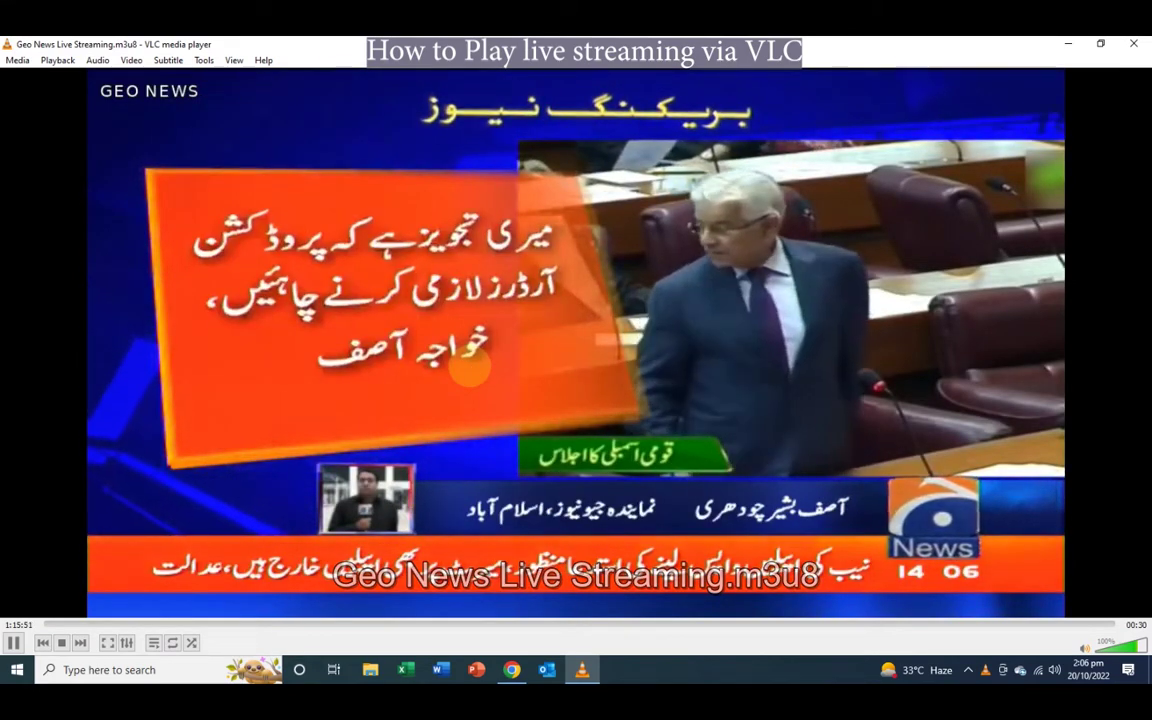
# Minimize VLC, close the YouTube tab and the browser, and bring the playing stream back into view.
pyautogui.click(1068, 44)
pyautogui.click(17, 48)
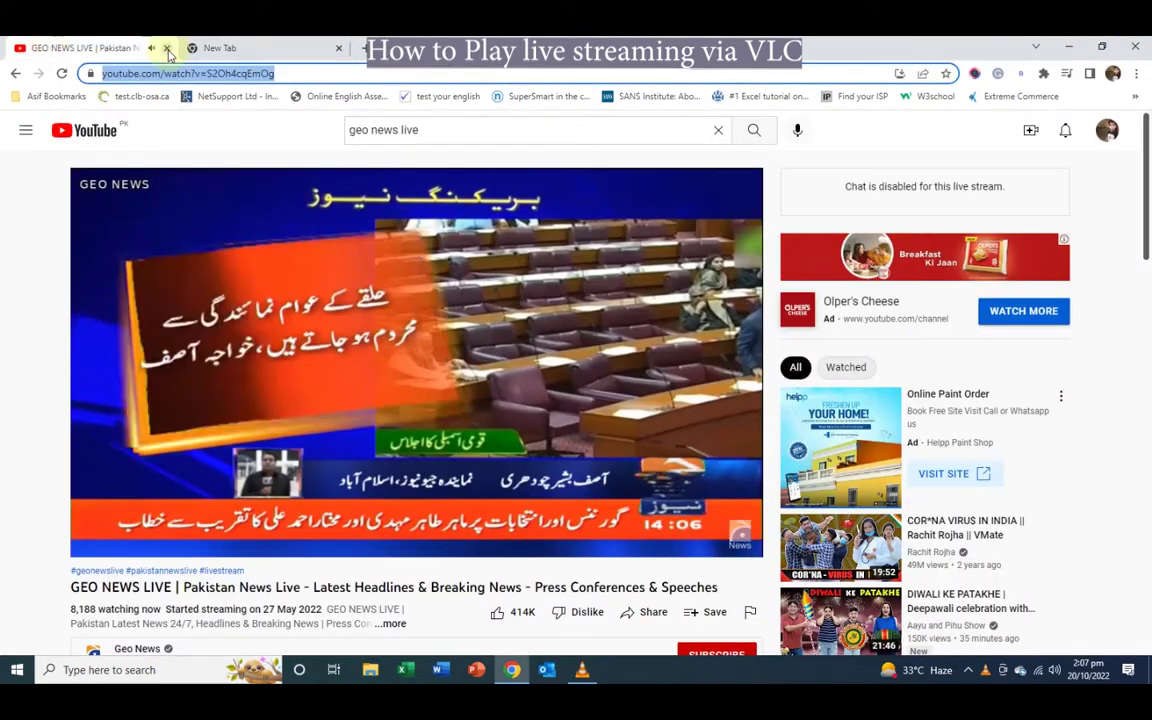
pyautogui.hotkey('ctrl', 'w')
pyautogui.click(1134, 42)
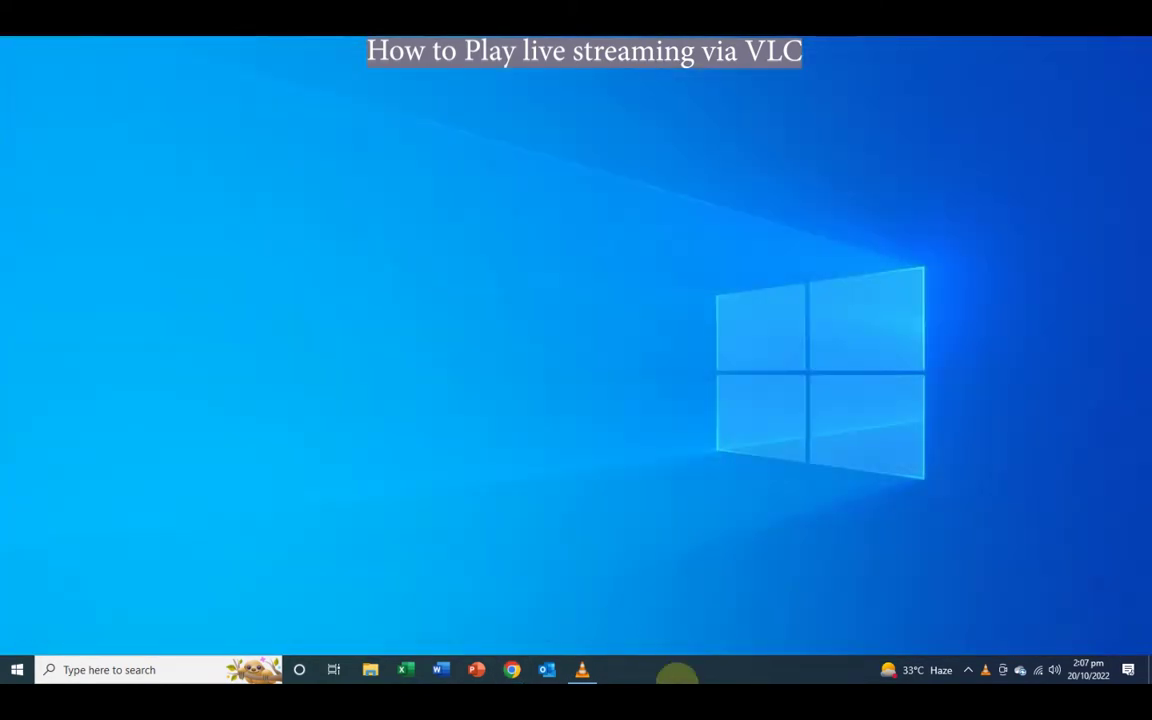
pyautogui.click(588, 670)
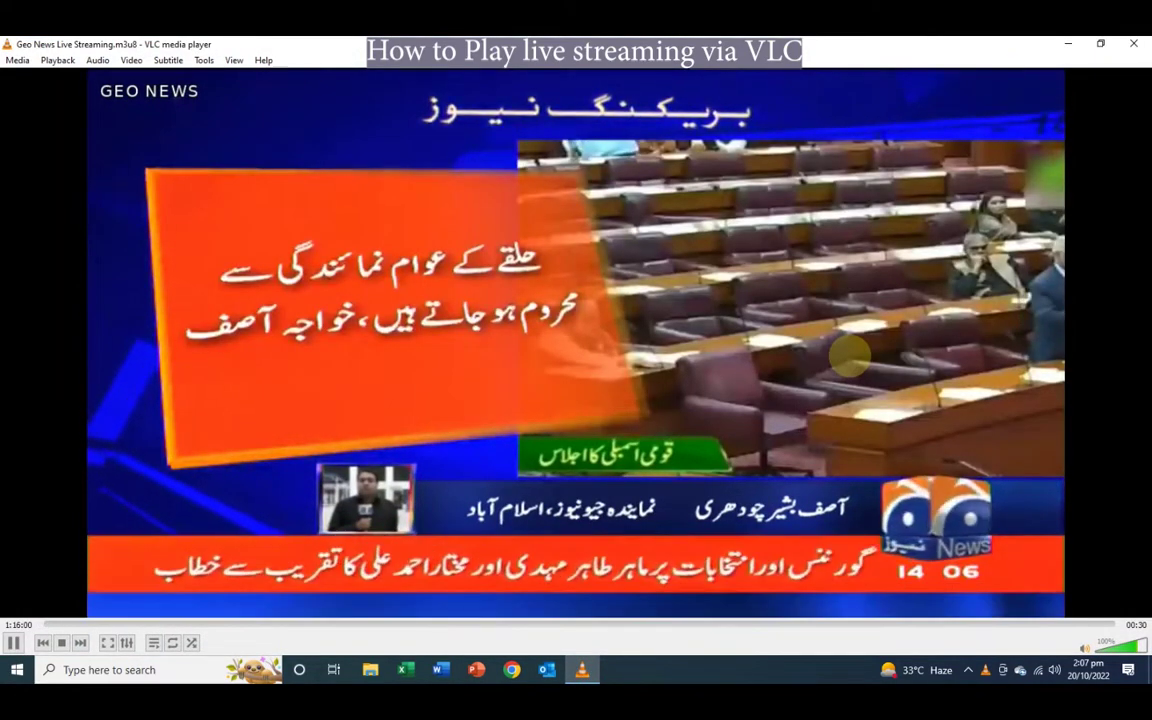
# Close VLC and play the saved Geo News Live Streaming file from the Downloads folder in File Explorer.
pyautogui.click(581, 676)
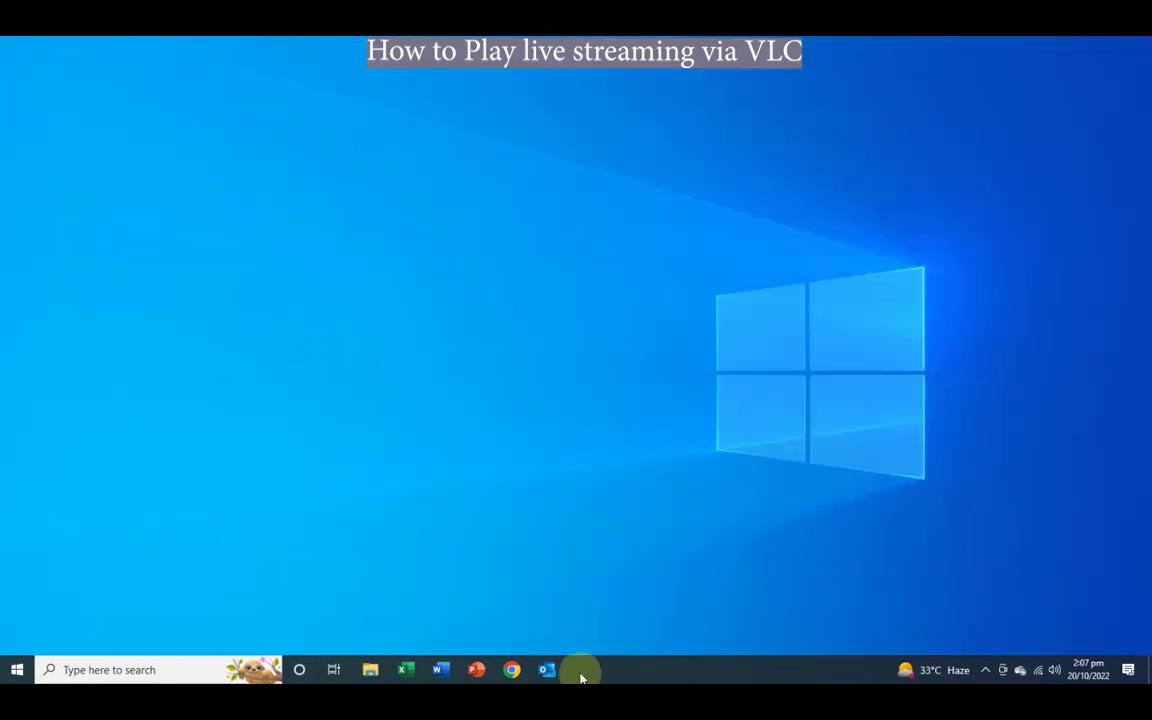
pyautogui.click(373, 668)
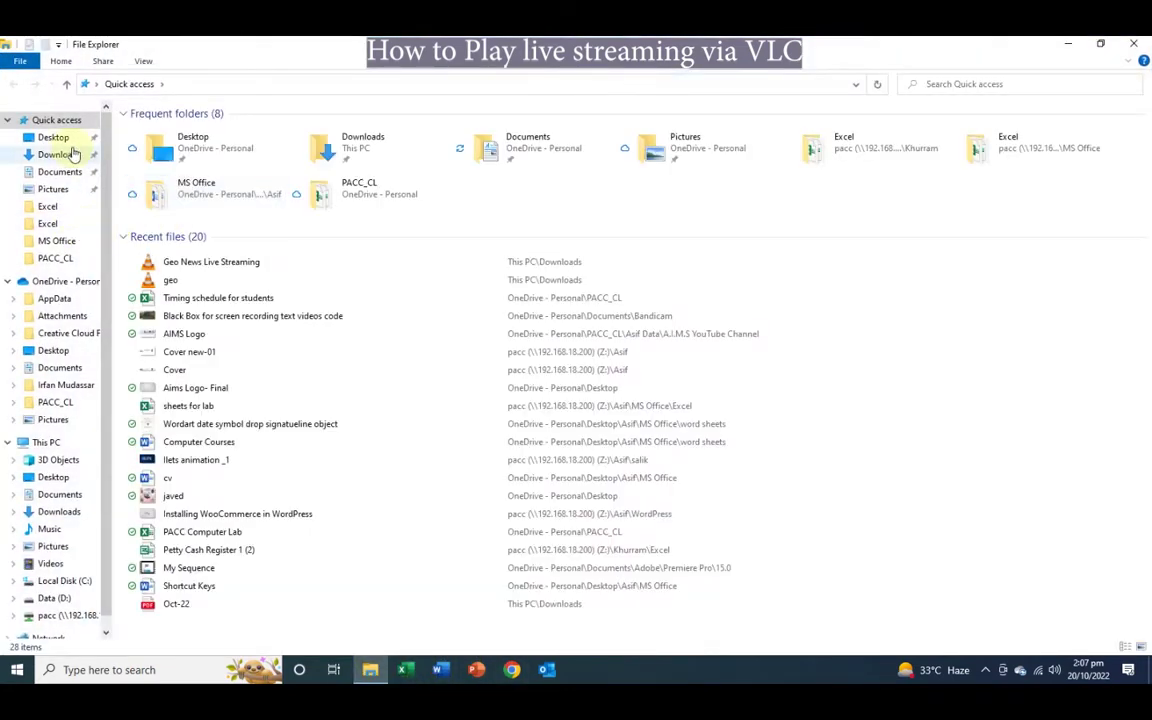
pyautogui.click(73, 154)
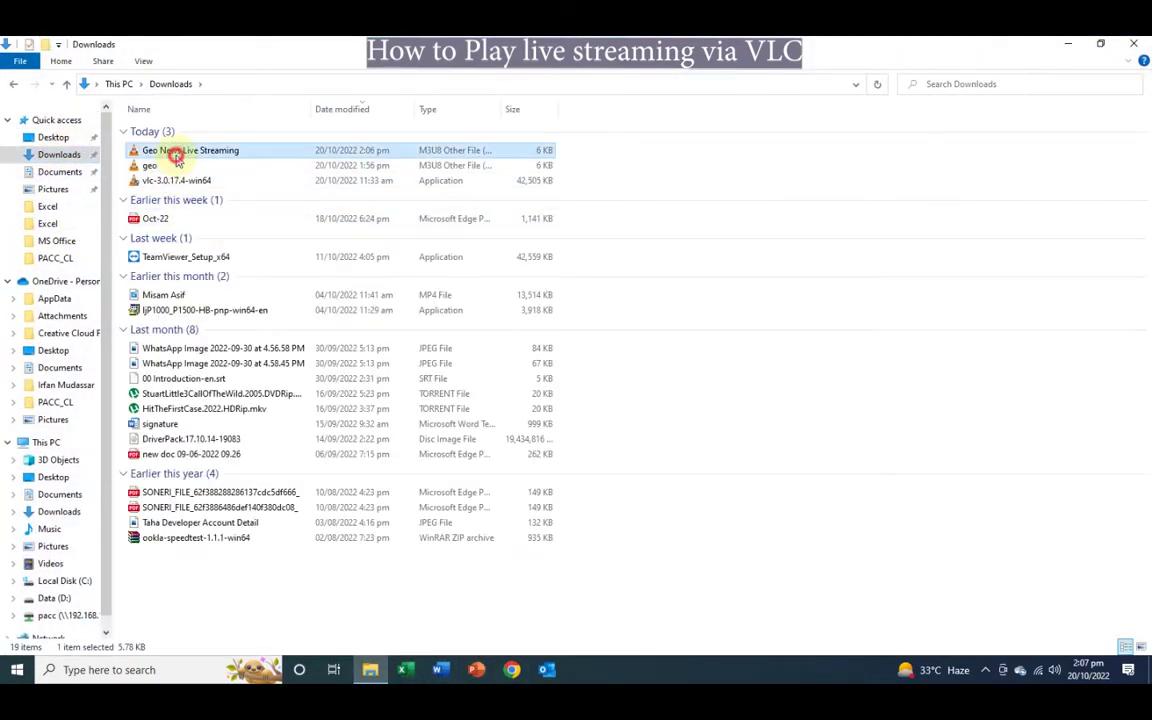
pyautogui.doubleClick(175, 157)
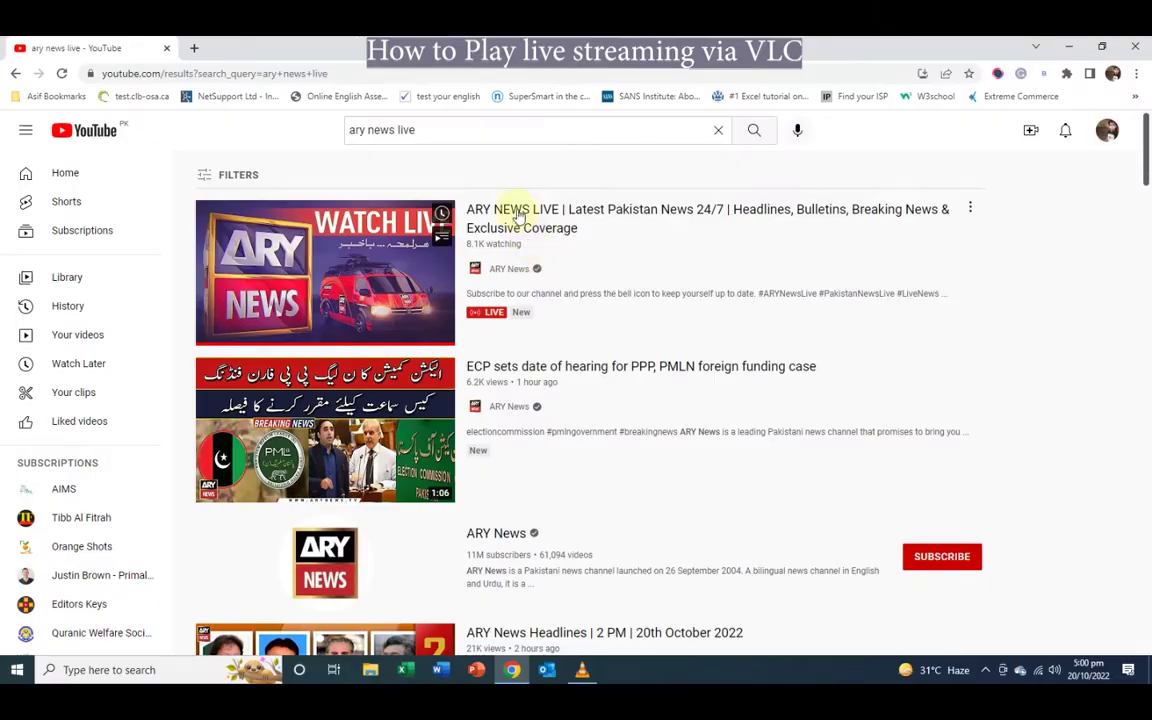
# Open the ARY NEWS LIVE stream from the YouTube results and play its copied address as a network stream in VLC.
pyautogui.click(514, 208)
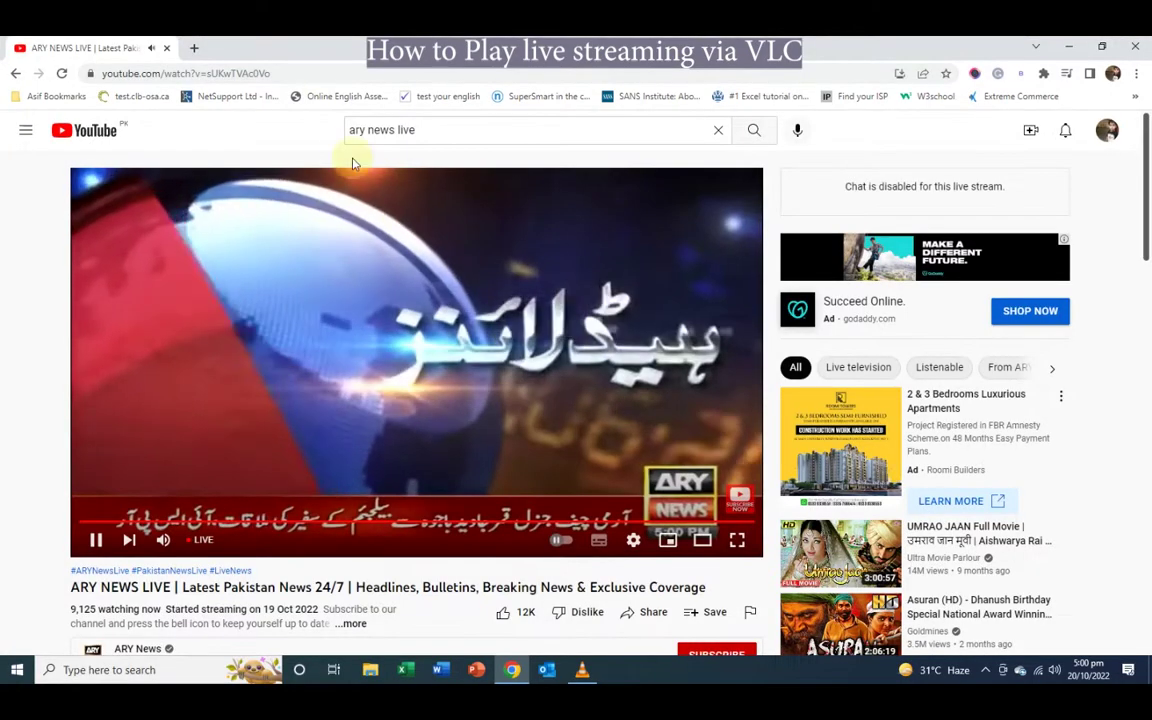
pyautogui.click(303, 75)
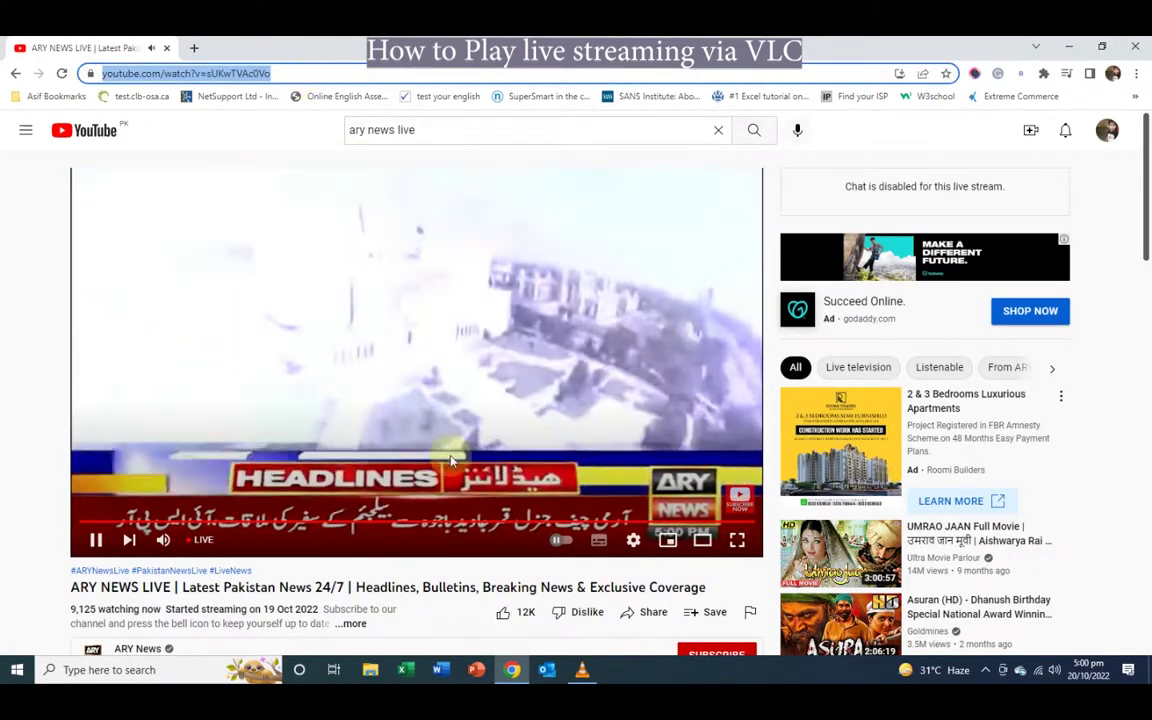
pyautogui.click(590, 672)
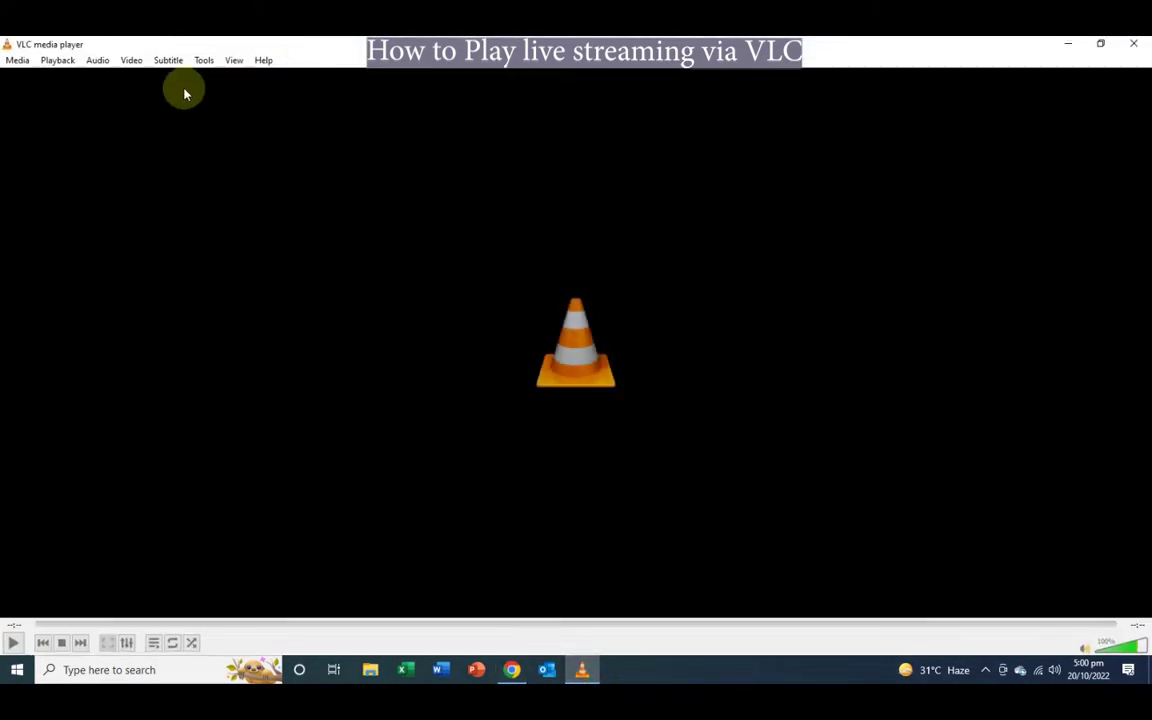
pyautogui.click(20, 61)
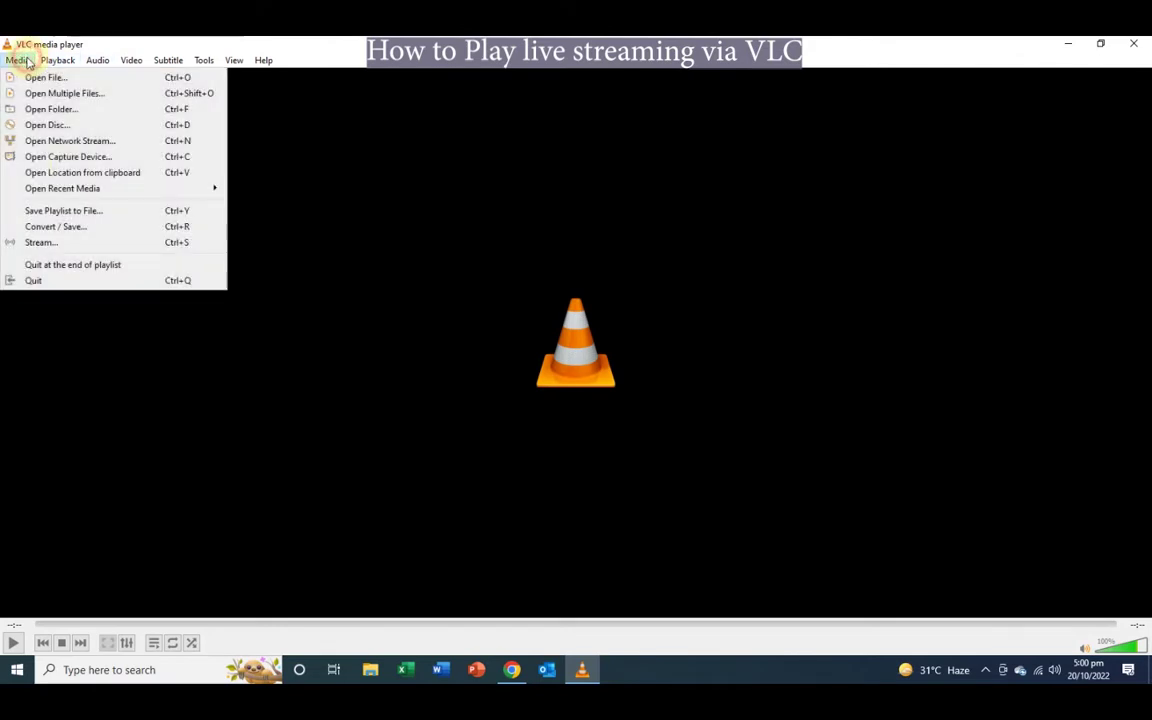
pyautogui.click(90, 140)
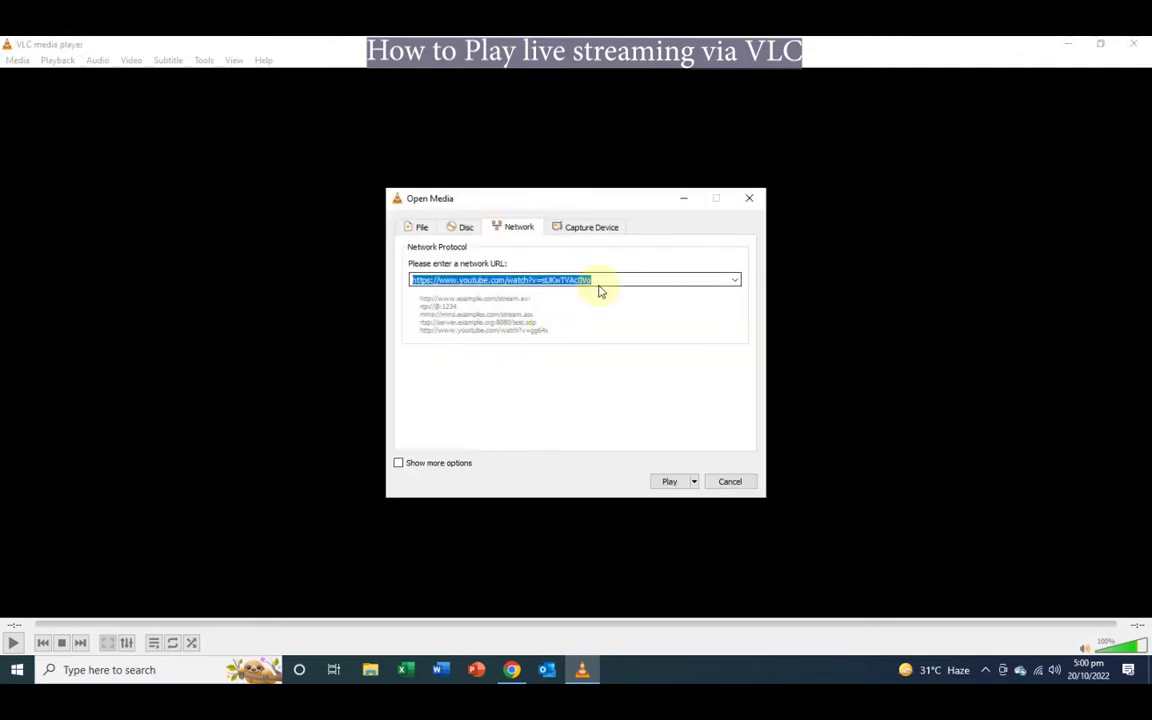
pyautogui.click(512, 672)
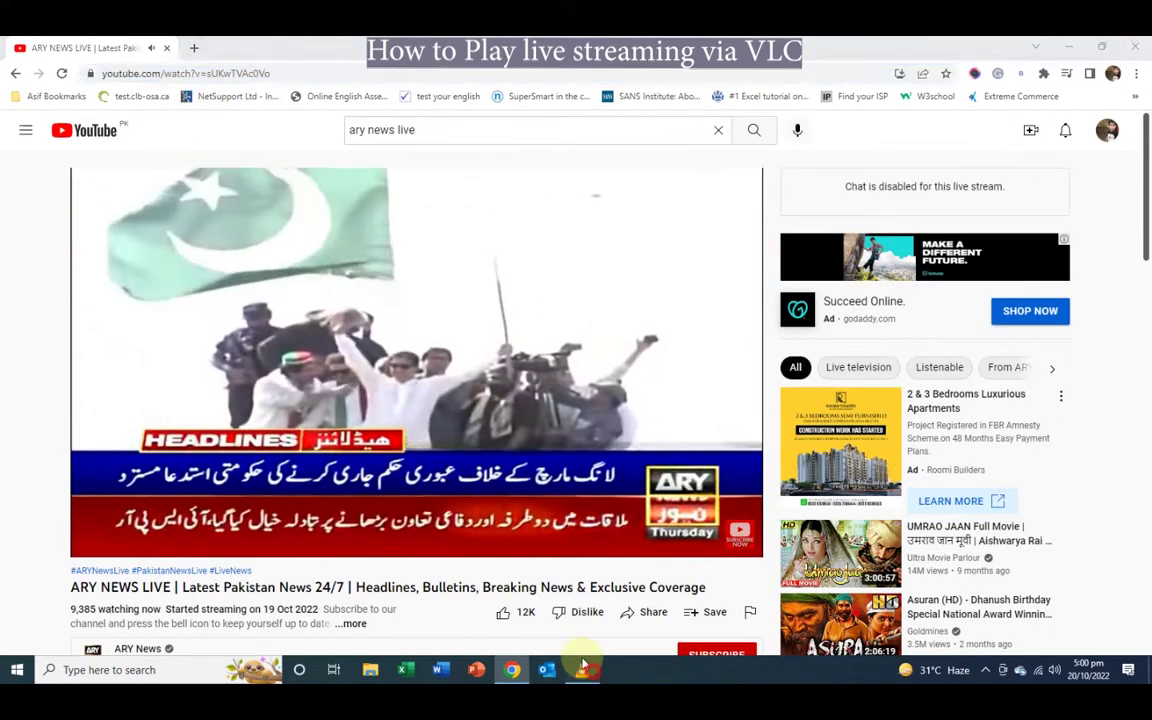
pyautogui.click(590, 671)
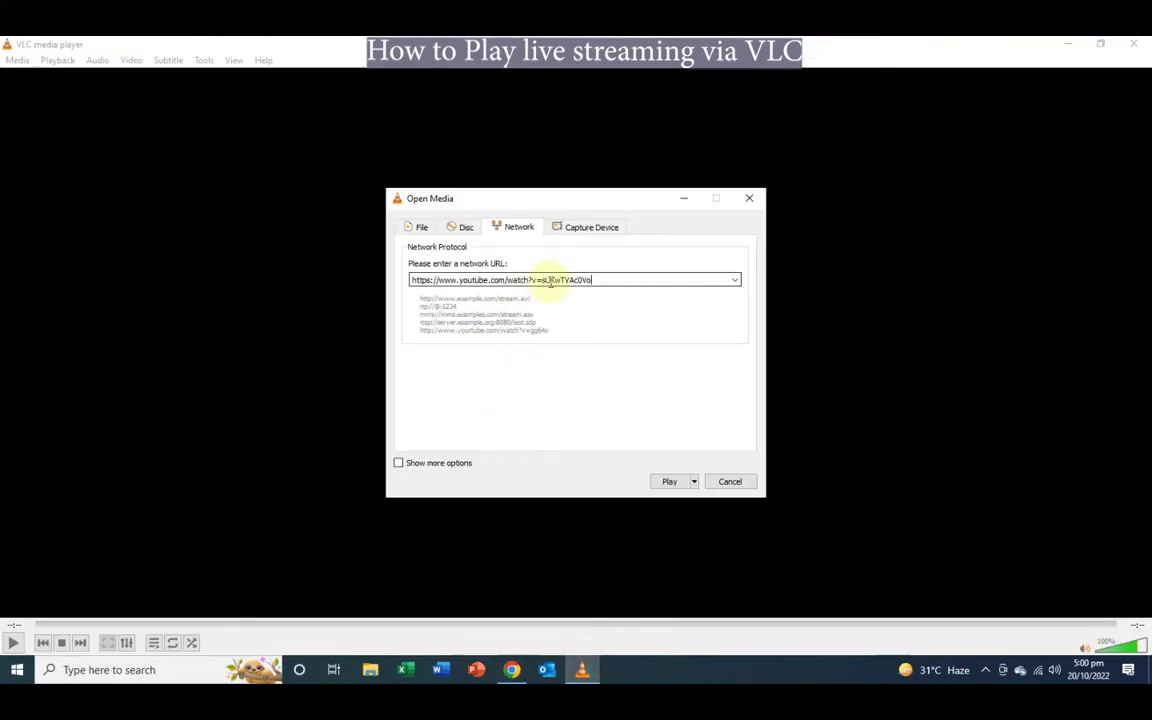
pyautogui.click(664, 482)
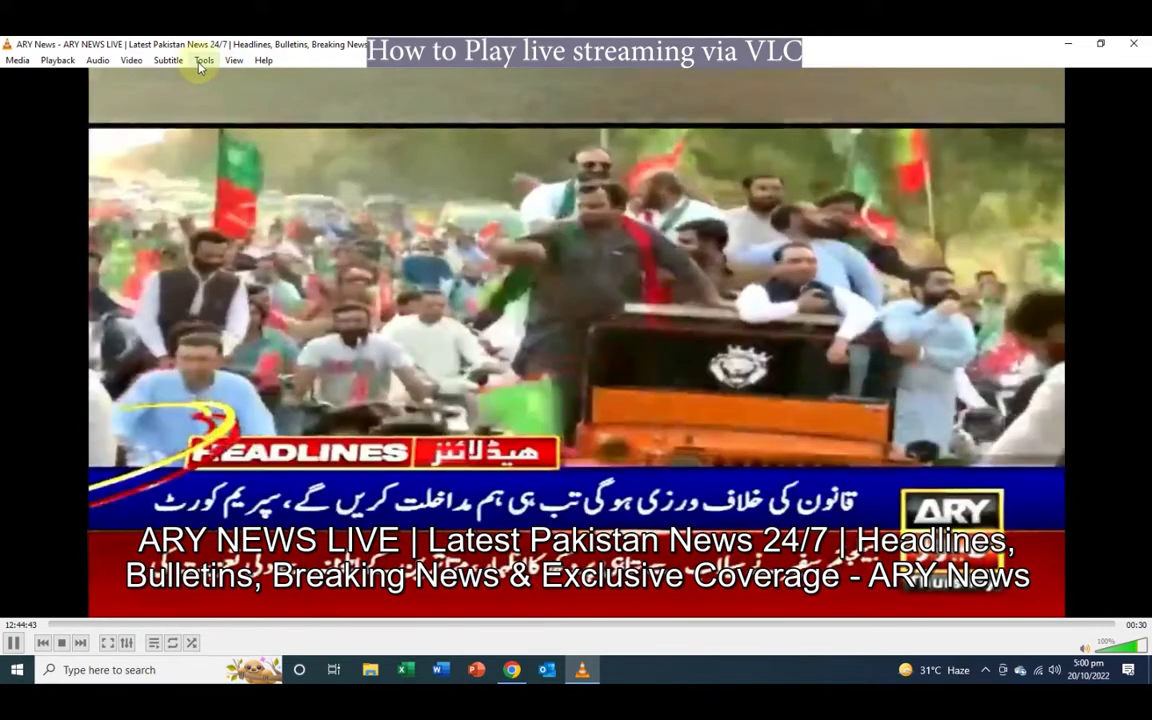
# Copy the full stream location from the playing ARY News stream's codec information and close the information window.
pyautogui.click(203, 60)
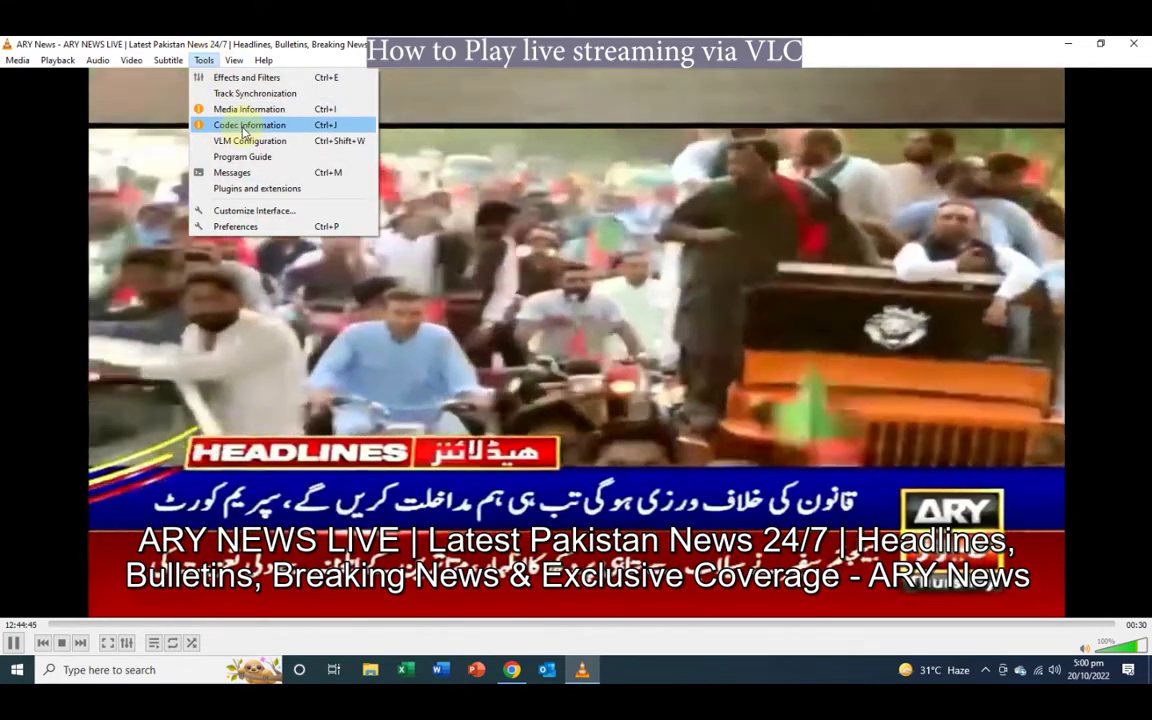
pyautogui.click(245, 125)
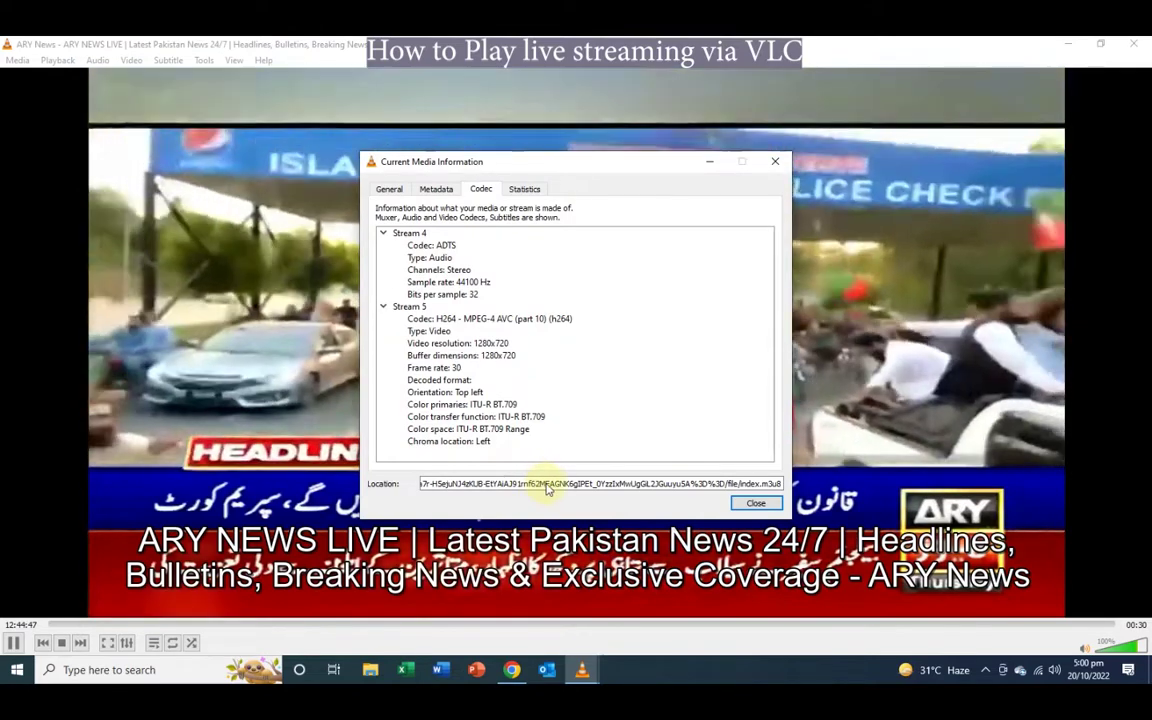
pyautogui.doubleClick(633, 484)
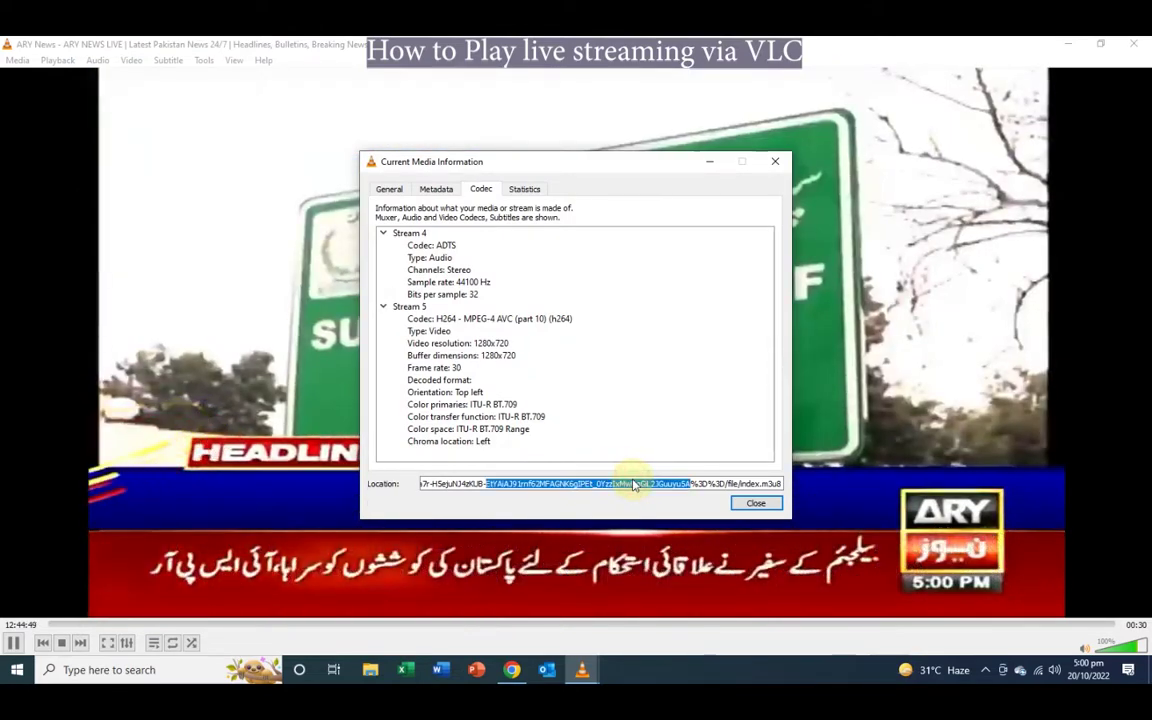
pyautogui.tripleClick(633, 484)
pyautogui.rightClick(633, 484)
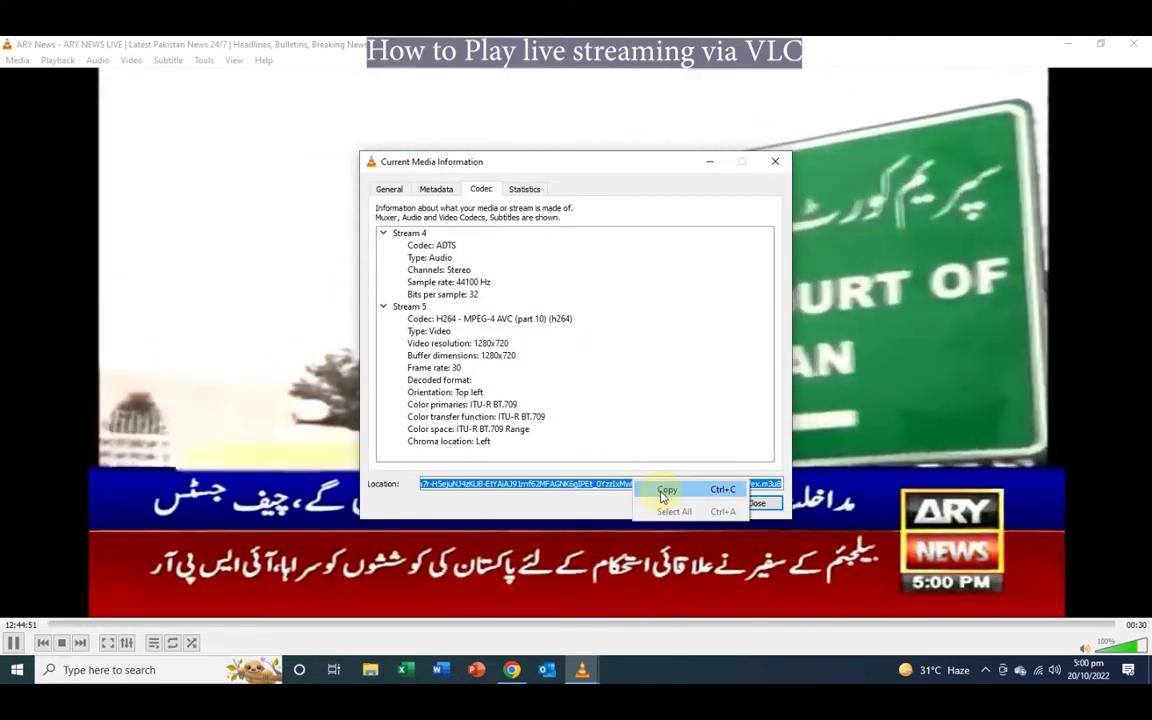
pyautogui.click(665, 489)
pyautogui.click(748, 503)
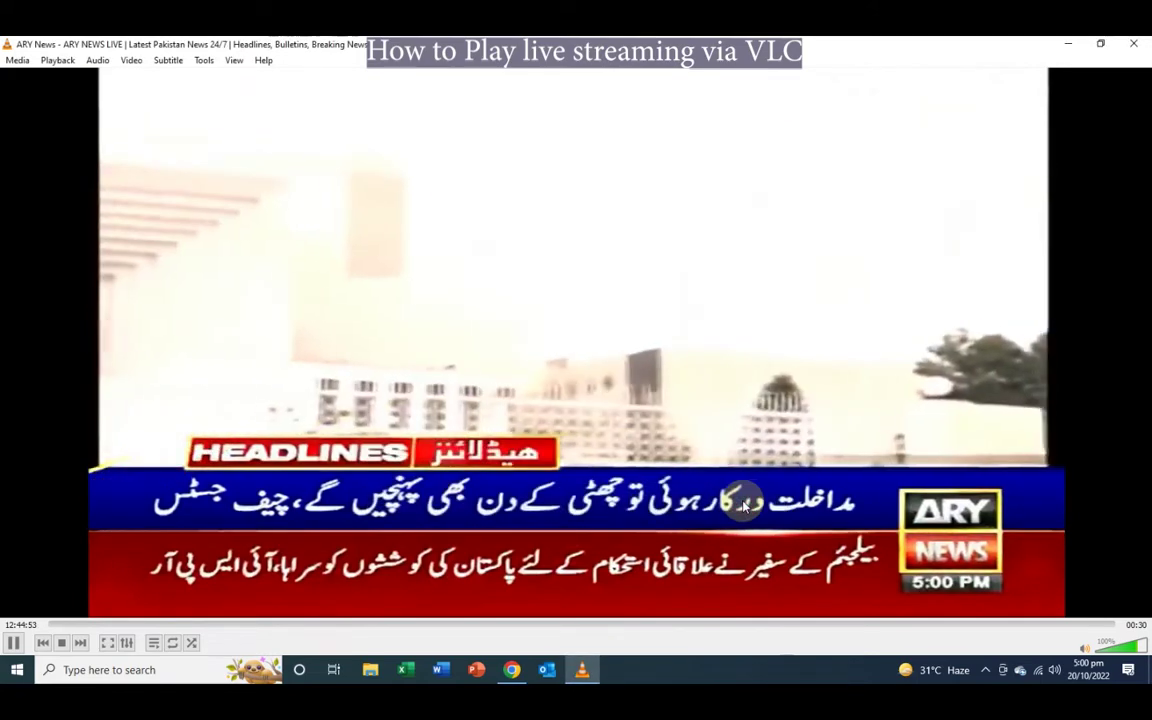
# Load the copied location in a new Chrome tab and save the M3U8 file as "ARY News Live Stream" in Downloads.
pyautogui.click(1066, 45)
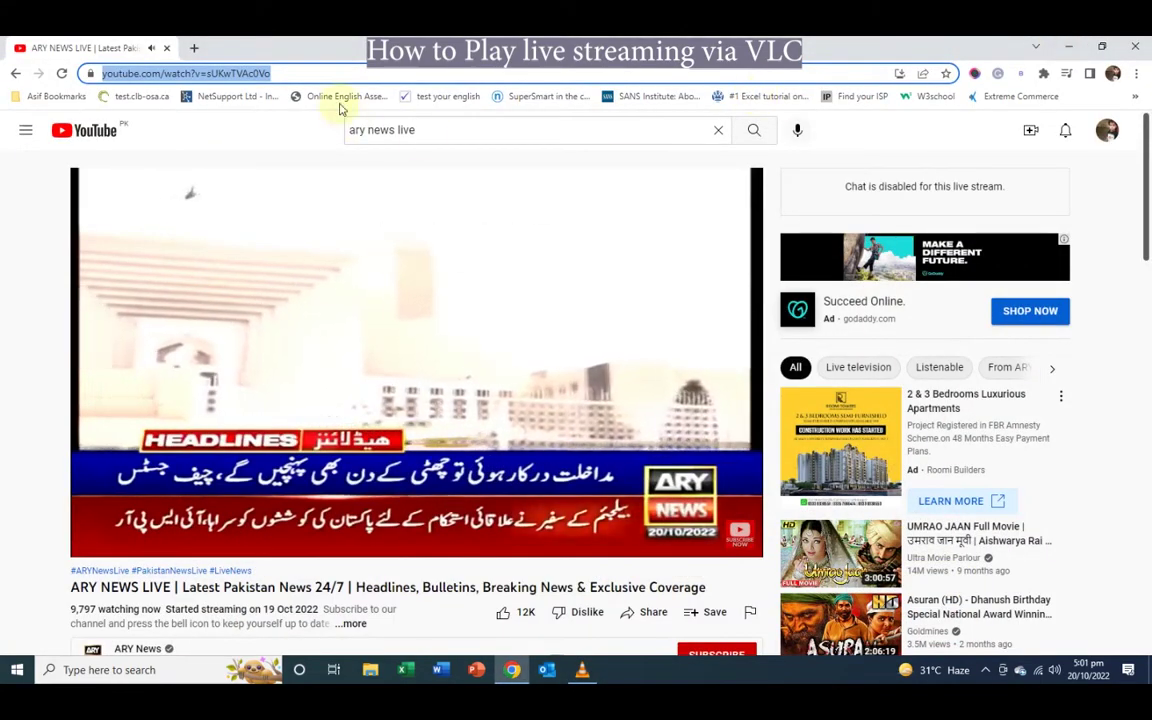
pyautogui.click(194, 47)
pyautogui.click(273, 73)
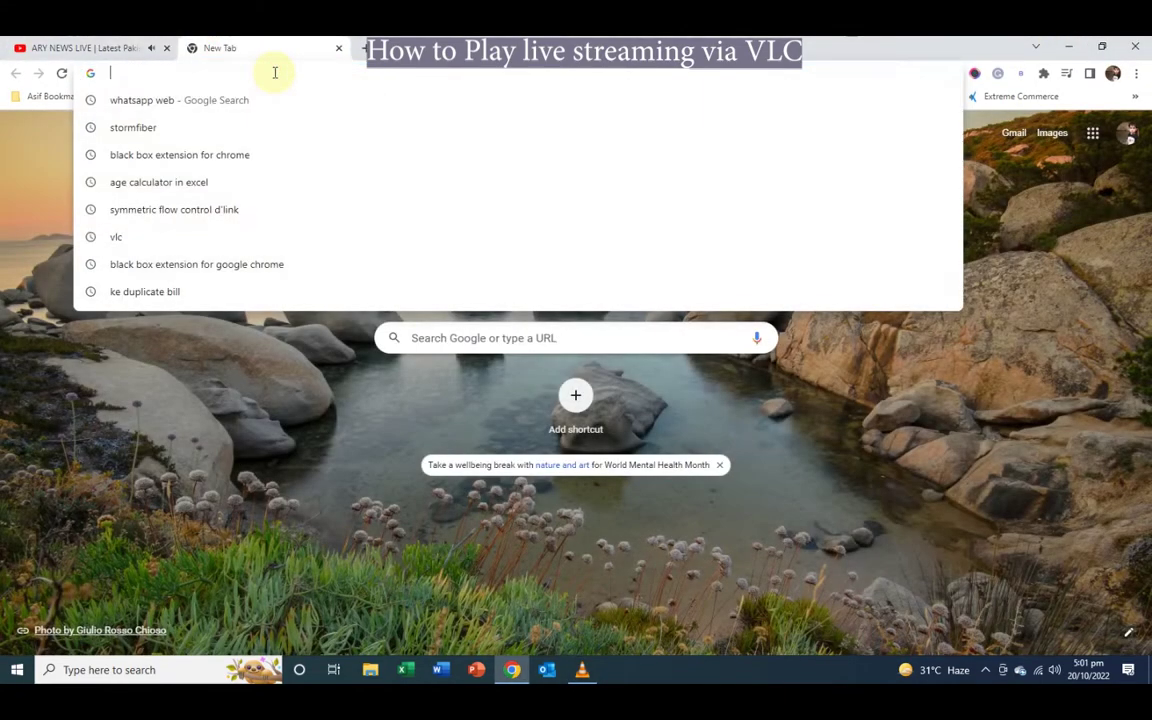
pyautogui.hotkey('ctrl', 'v')
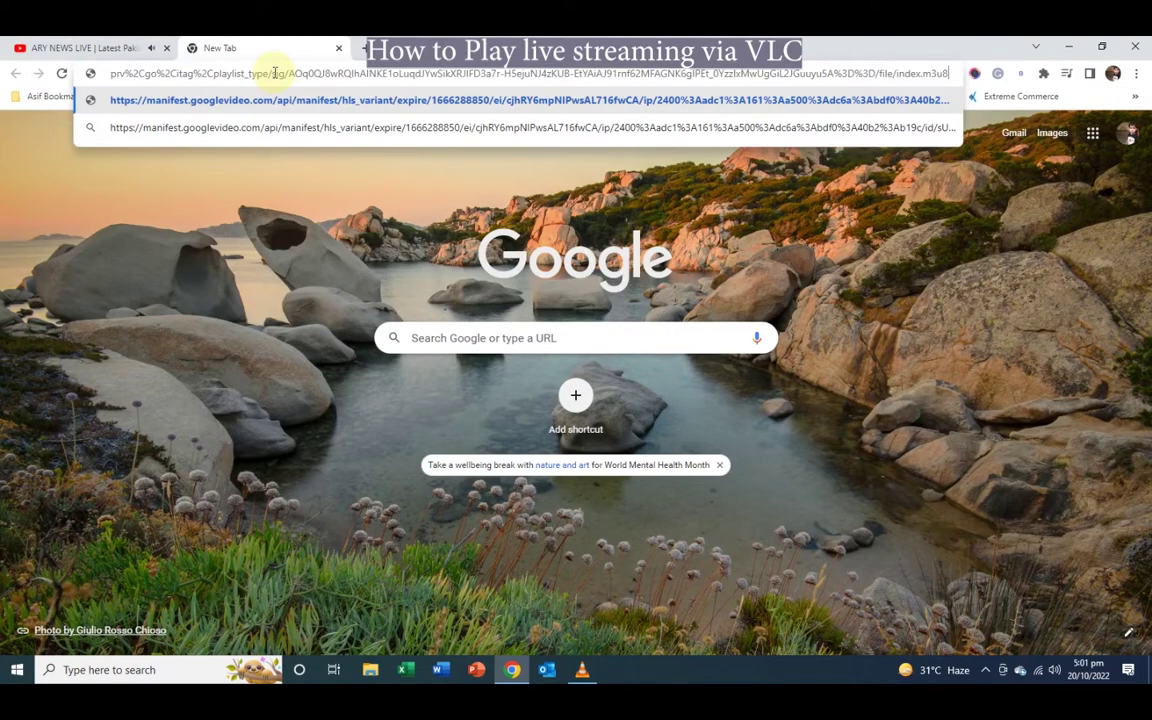
pyautogui.press('Return')
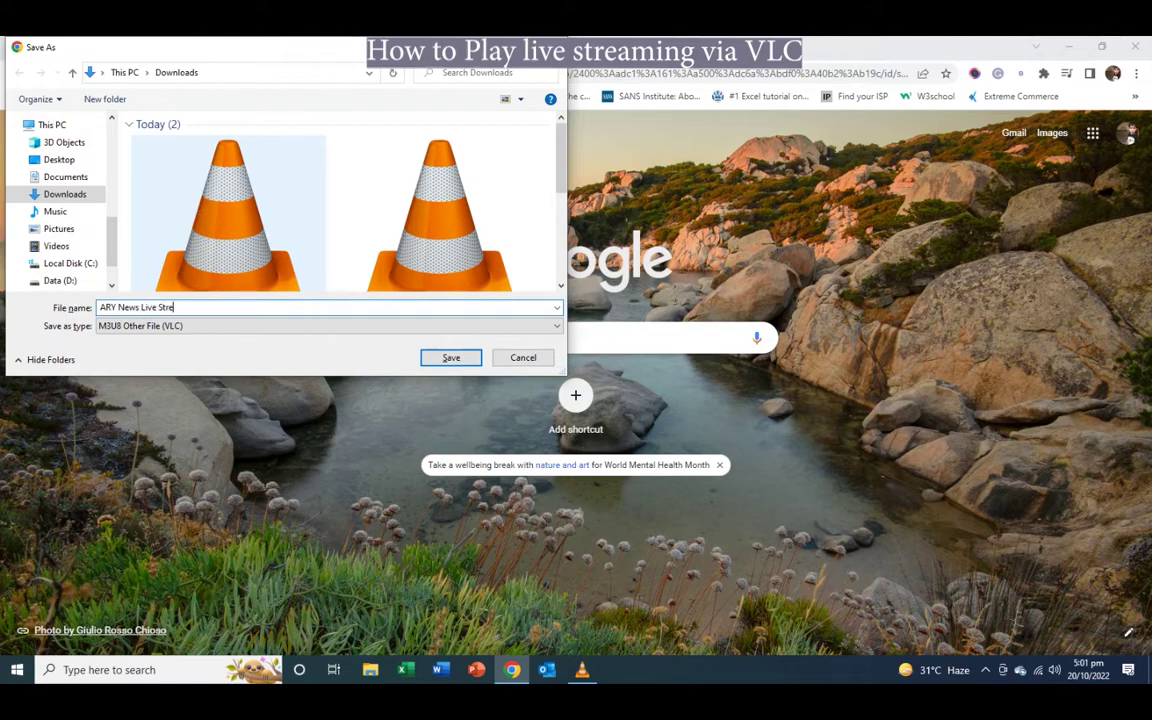
pyautogui.click(450, 355)
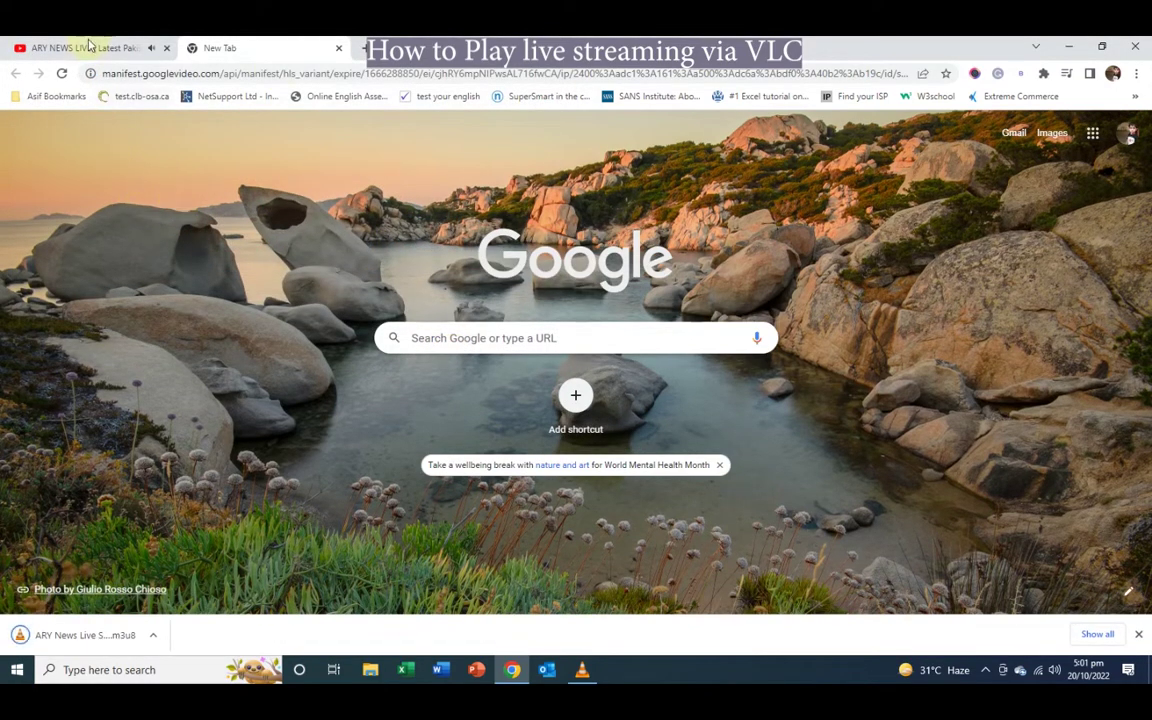
# Return to the ARY News YouTube tab, then close the Chrome browser and the running VLC player.
pyautogui.click(90, 45)
pyautogui.click(1135, 46)
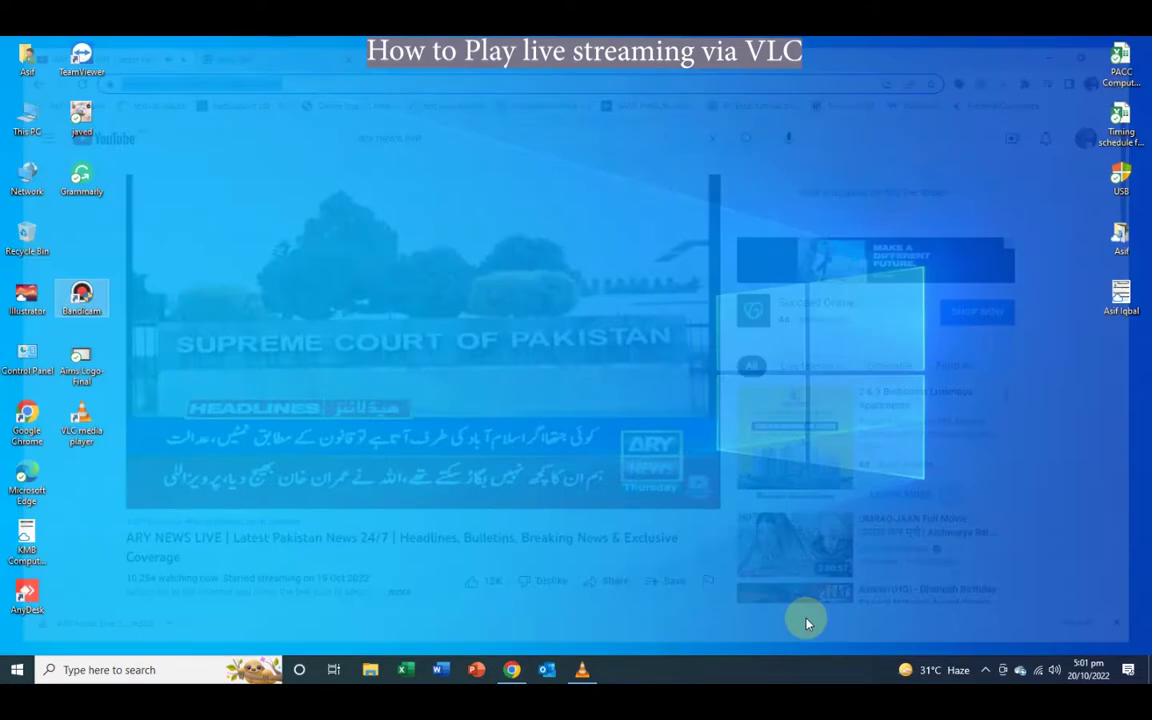
pyautogui.click(582, 667)
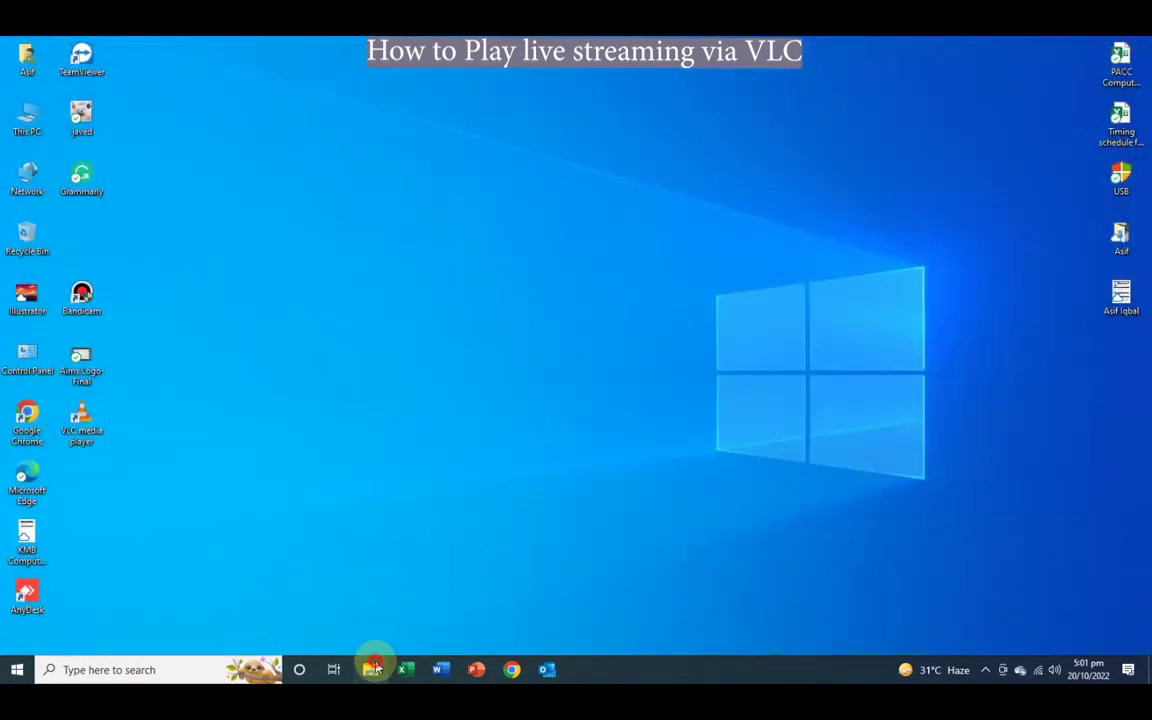
# Play the saved ARY News Live Stream file from the Downloads folder in File Explorer.
pyautogui.click(372, 668)
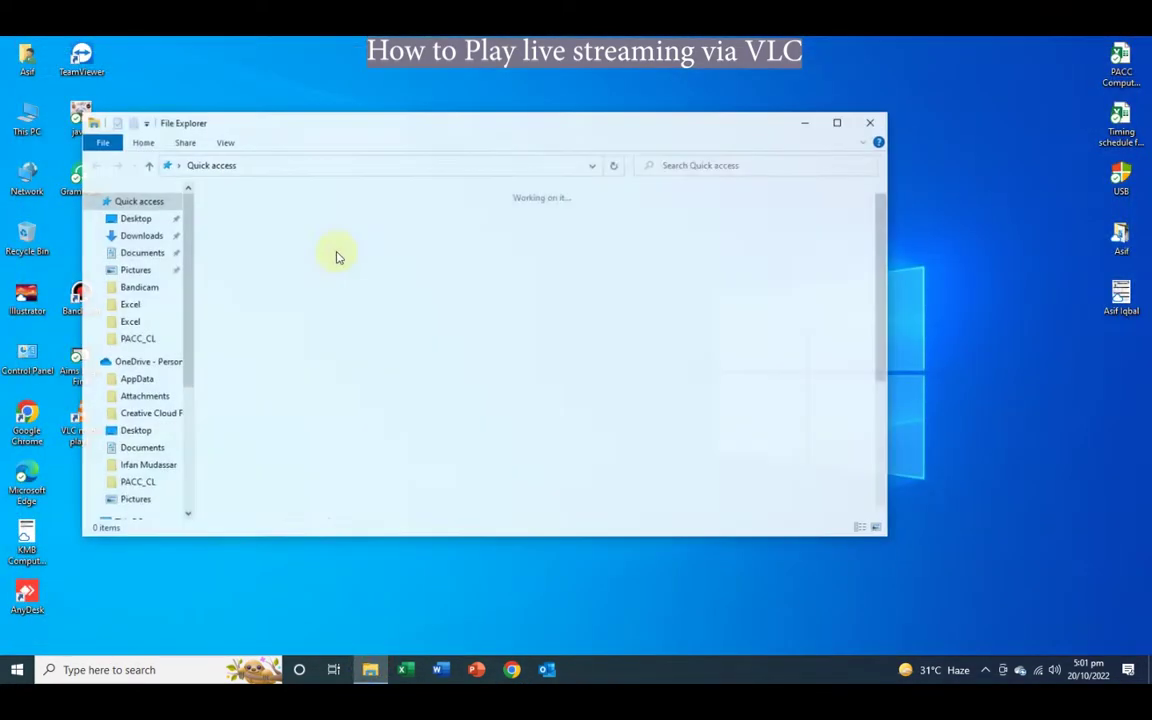
pyautogui.click(140, 236)
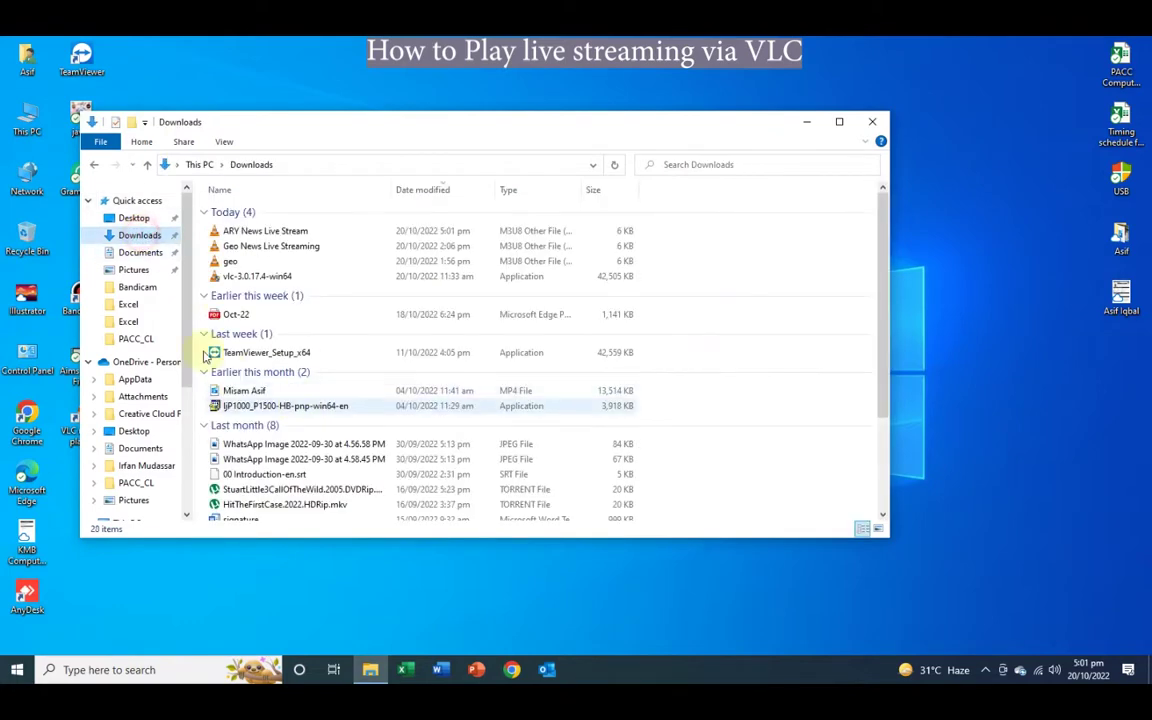
pyautogui.doubleClick(257, 231)
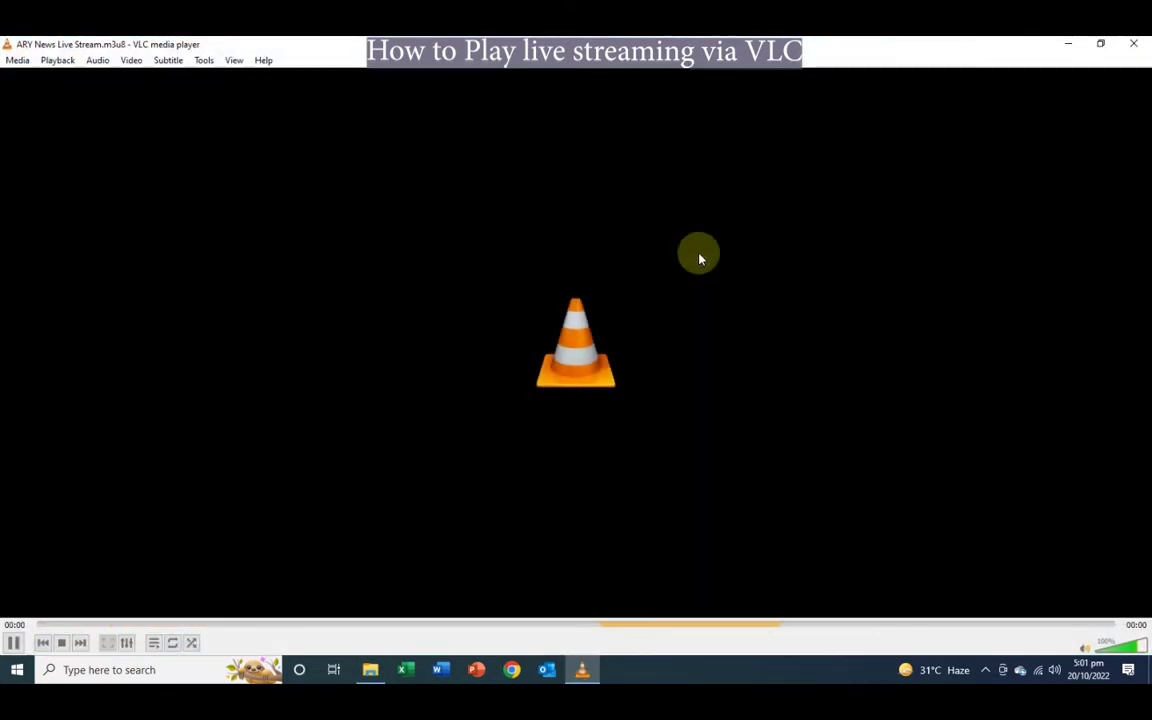